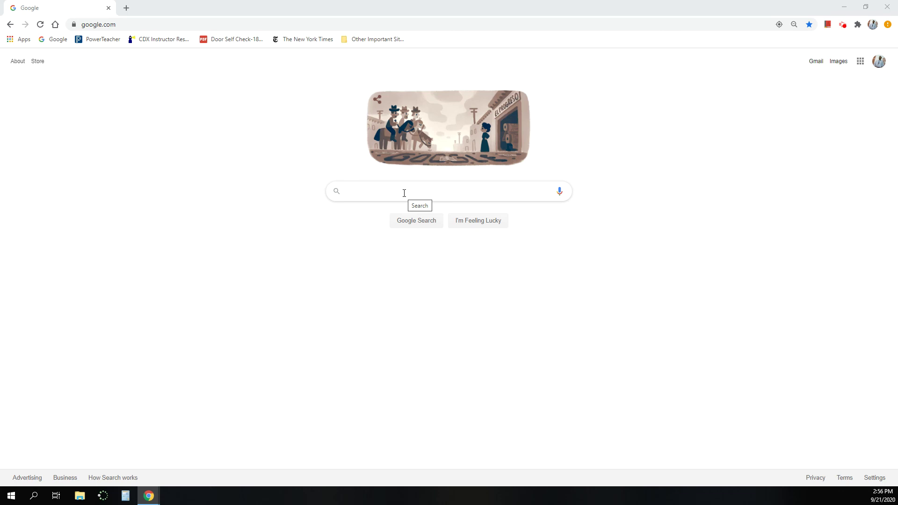
# Step: Search Google for 'prodemand' to reach the ProDemand site
pyautogui.click(404, 193)
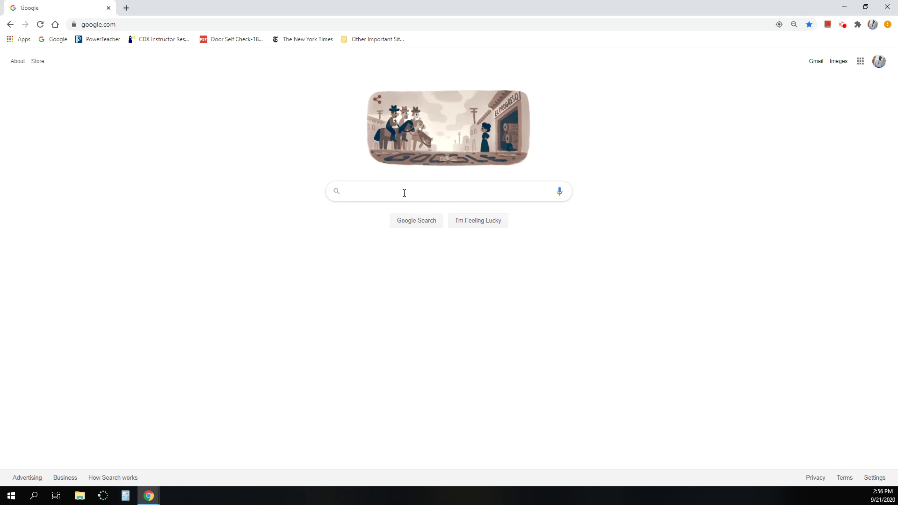
pyautogui.write('prodemand')
pyautogui.press('Return')
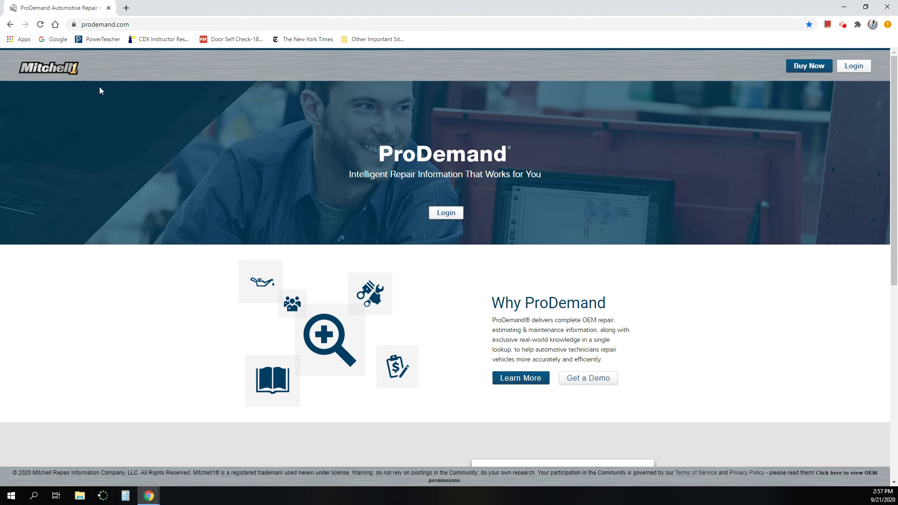
# Step: Log in to ProDemand with the Mitchell1 account username and password
pyautogui.click(100, 23)
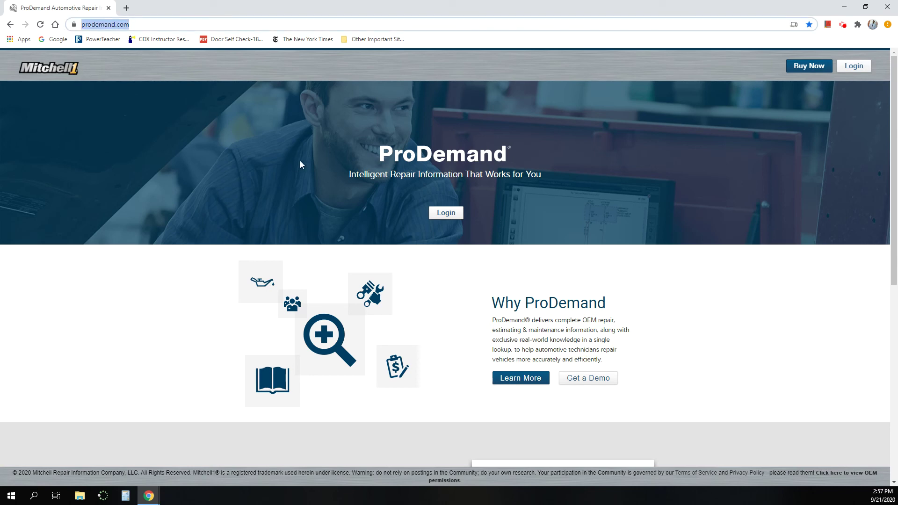
pyautogui.click(589, 208)
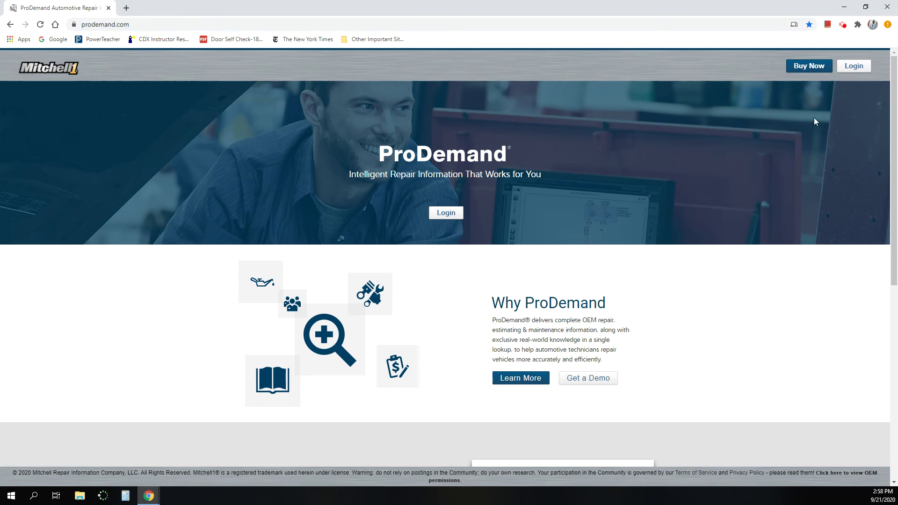
pyautogui.click(853, 66)
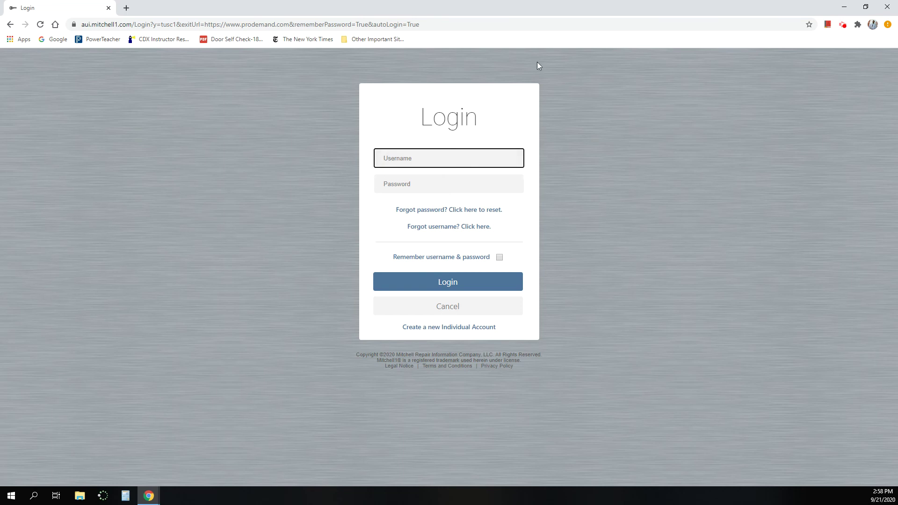
pyautogui.write('muskegonctc')
pyautogui.press('Tab')
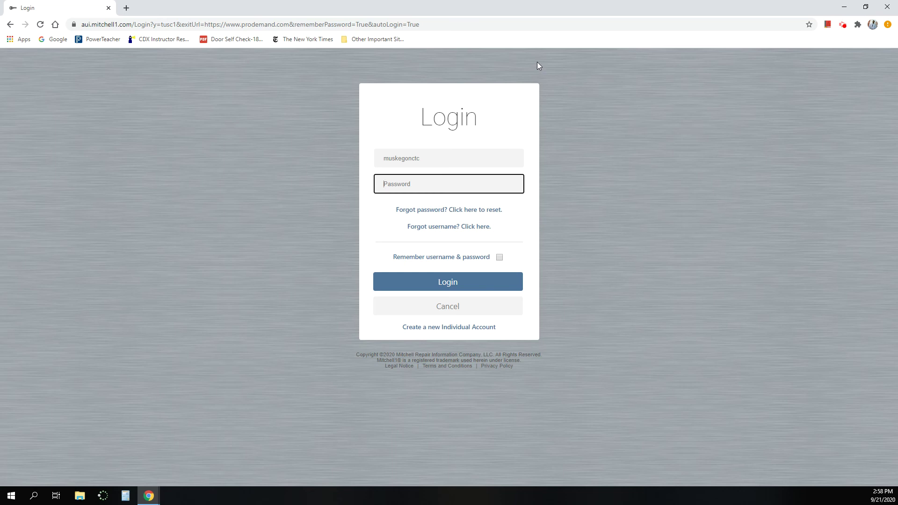
pyautogui.write('********')
pyautogui.press('Return')
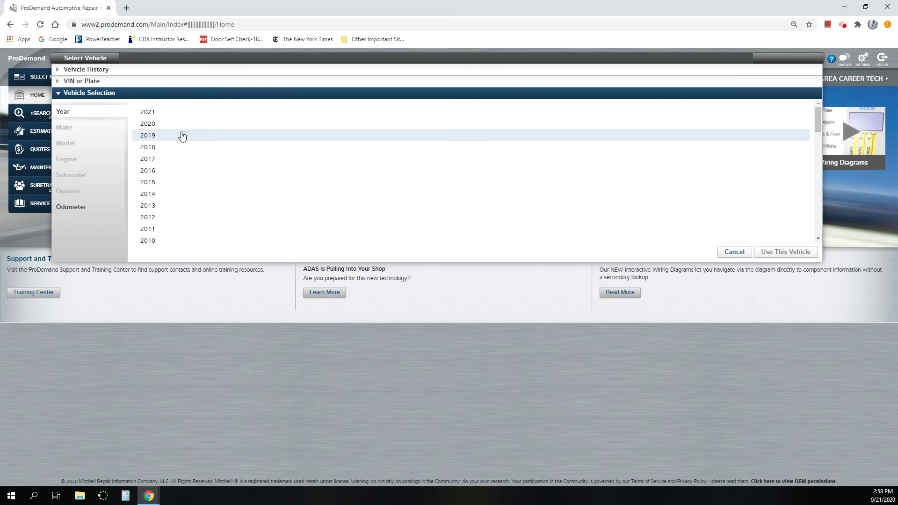
# Step: Look over the VIN or Plate lookup section, then collapse it
pyautogui.click(80, 82)
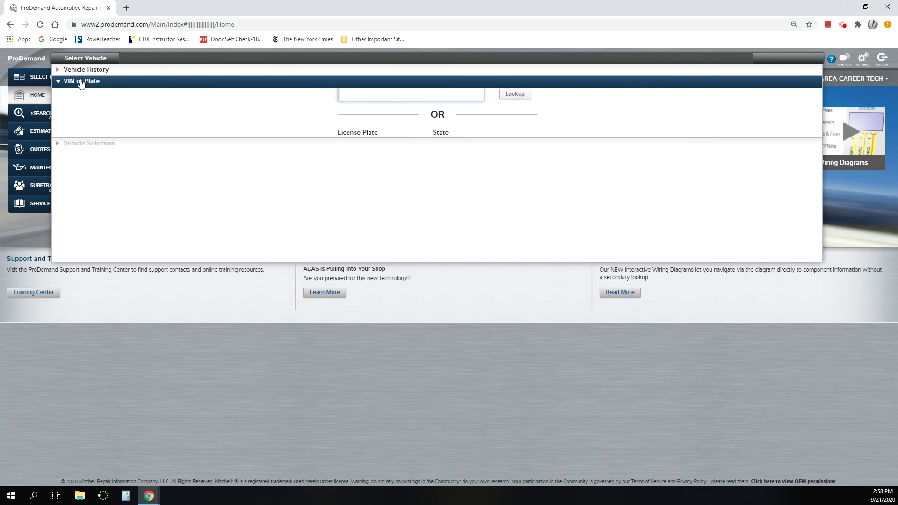
pyautogui.click(349, 138)
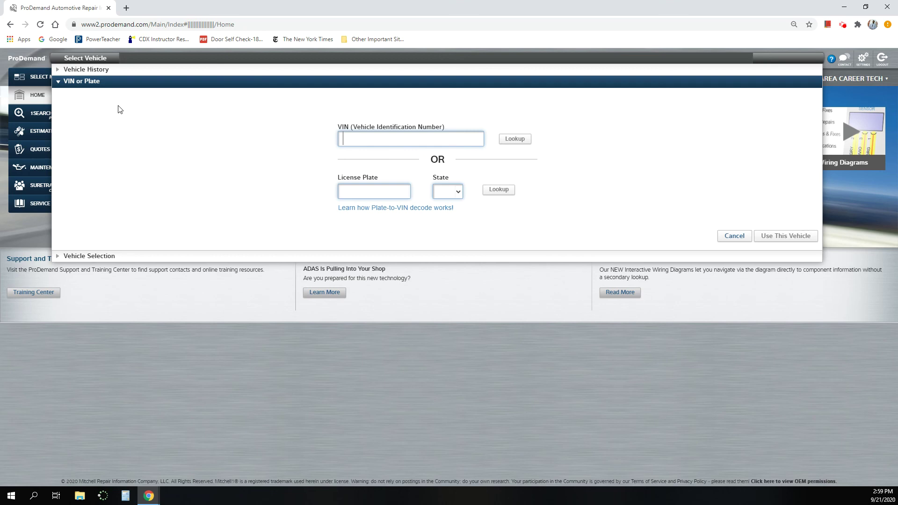
pyautogui.click(80, 88)
pyautogui.click(79, 85)
pyautogui.click(72, 81)
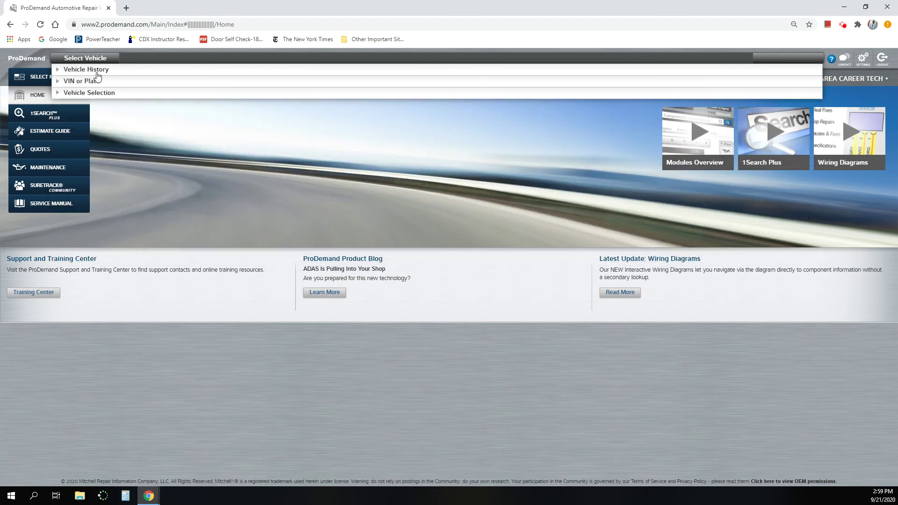
# Step: Check Vehicle History for Tue, 15 Sep 2020, then collapse it
pyautogui.click(94, 70)
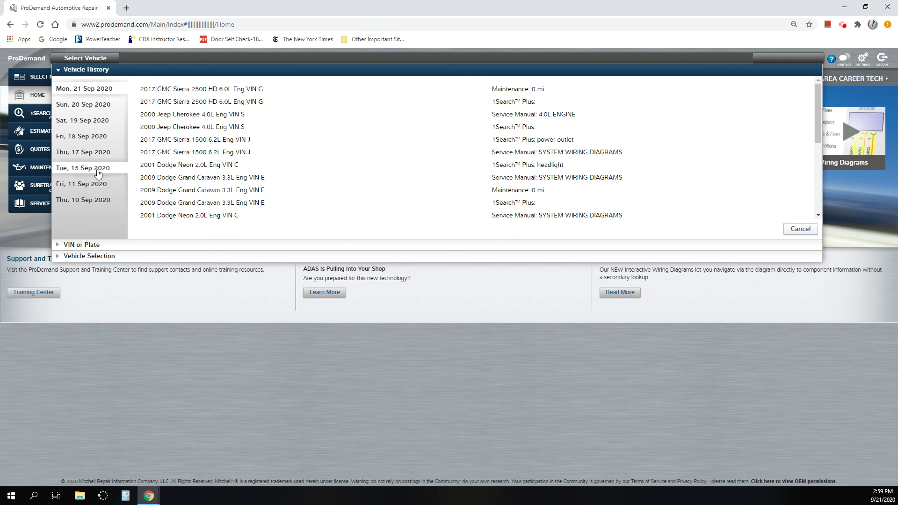
pyautogui.click(83, 171)
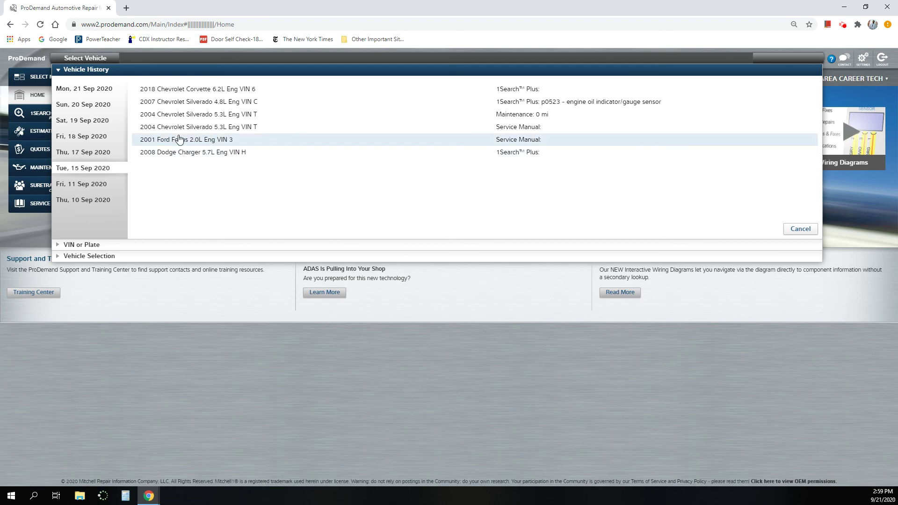
pyautogui.click(73, 70)
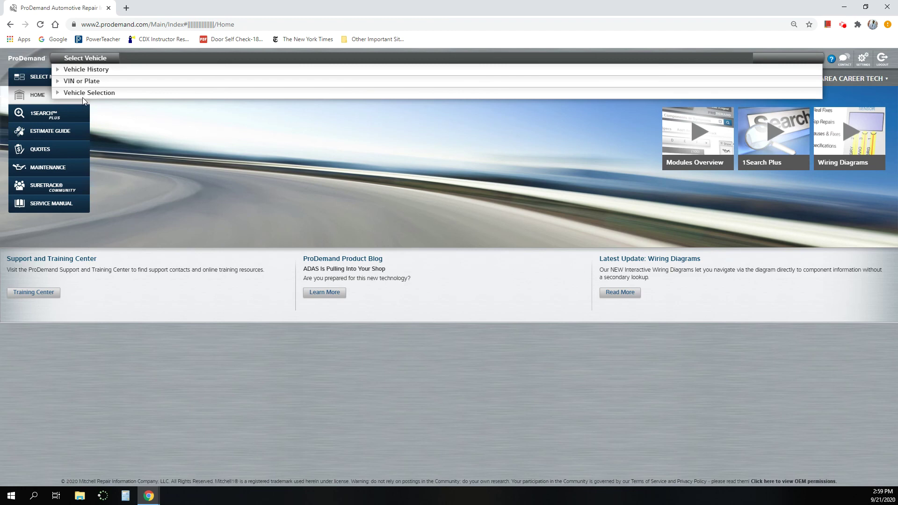
# Step: Pick year 2001, make Dodge and model Neon in Vehicle Selection
pyautogui.click(86, 93)
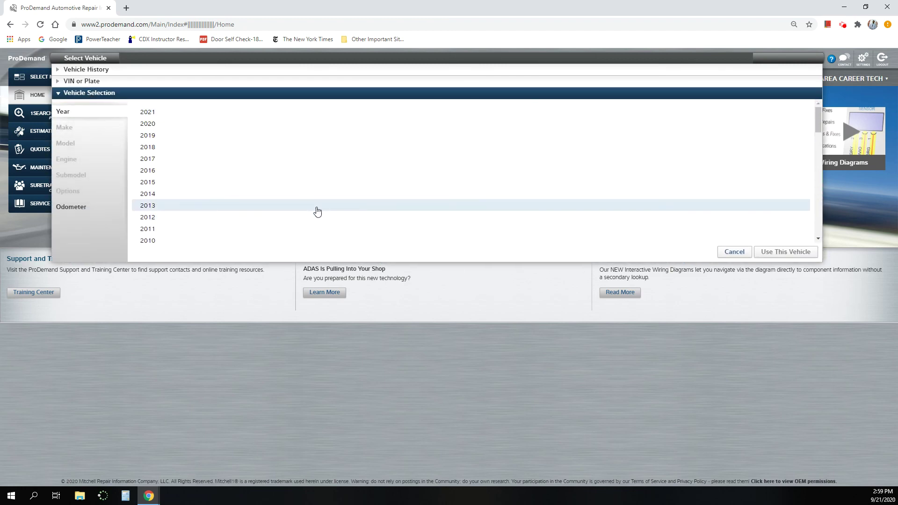
pyautogui.scroll(-2, 304, 215)
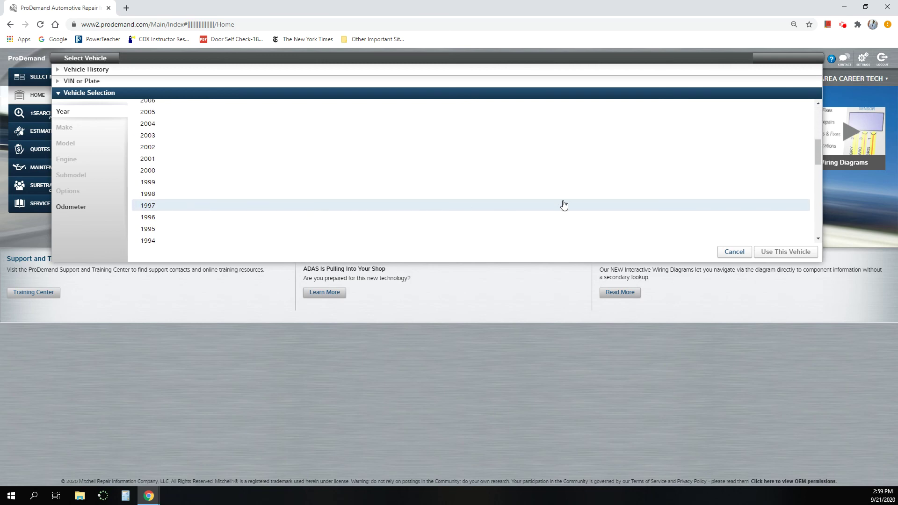
pyautogui.scroll(-2, 565, 202)
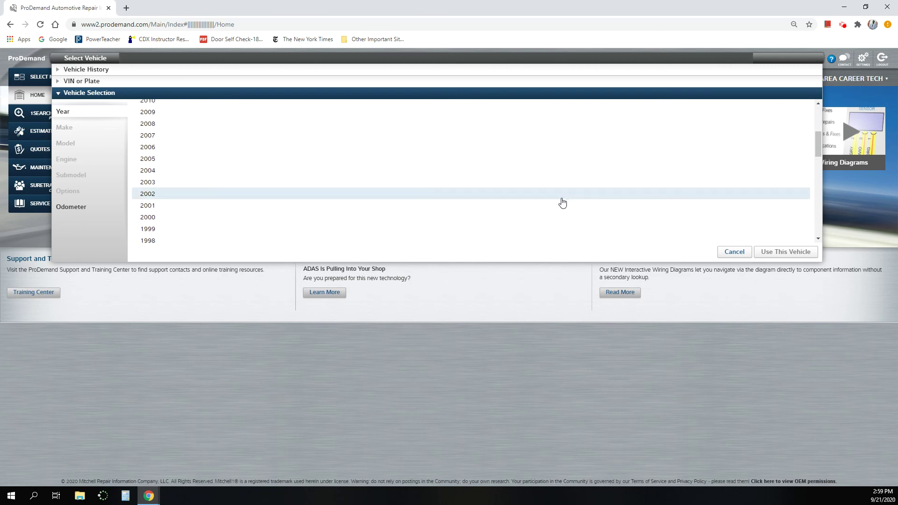
pyautogui.click(154, 211)
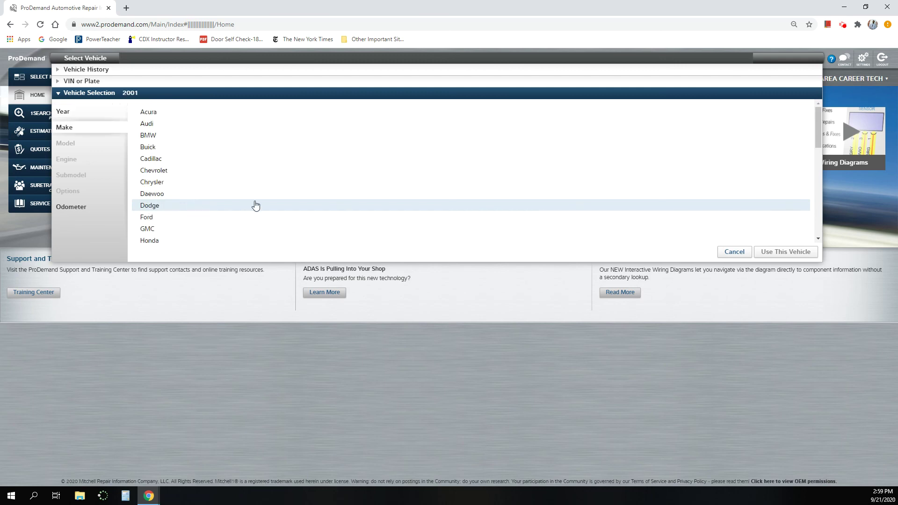
pyautogui.click(159, 207)
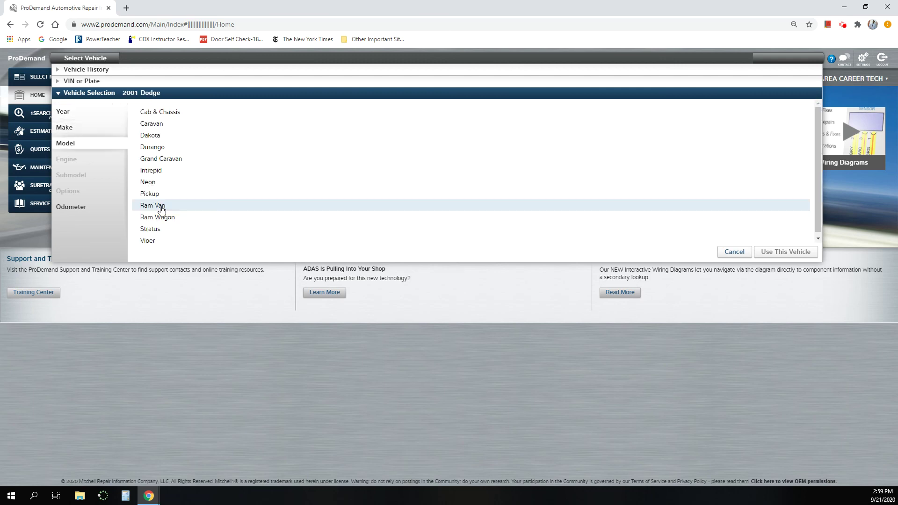
pyautogui.click(155, 186)
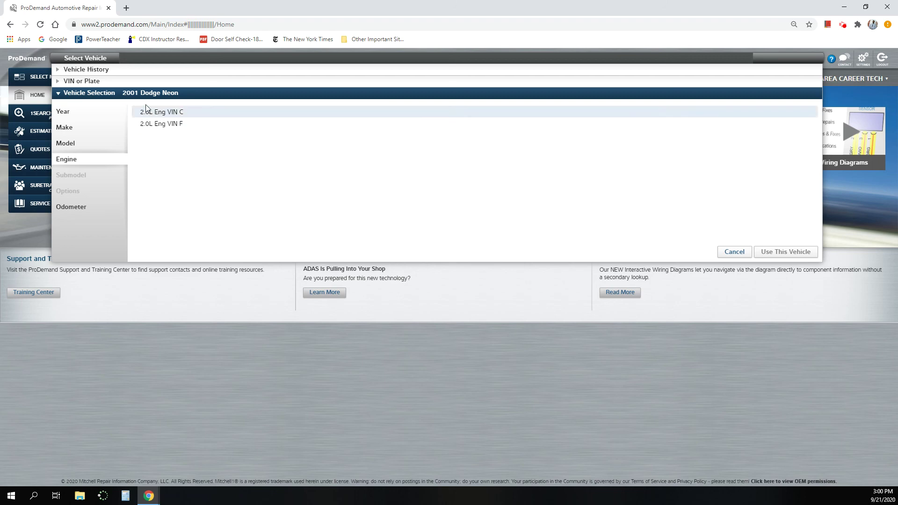
pyautogui.click(126, 8)
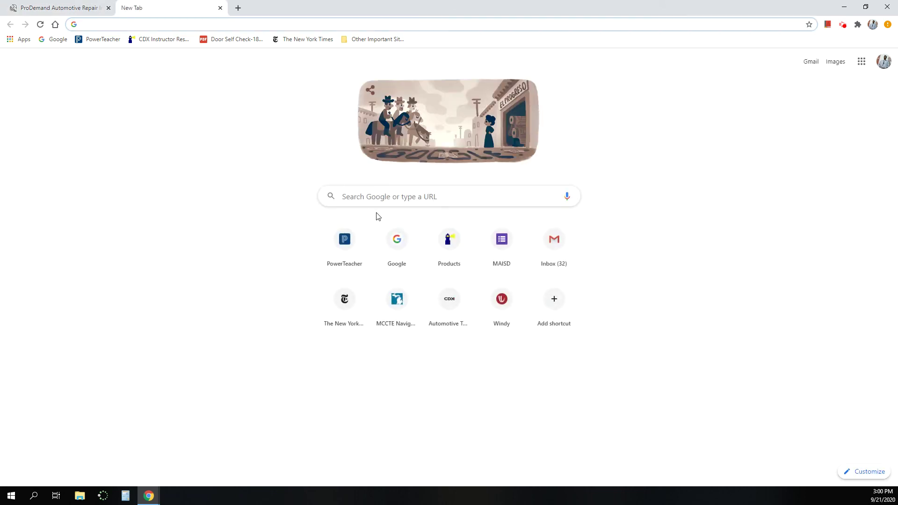
pyautogui.click(382, 202)
pyautogui.write('vin')
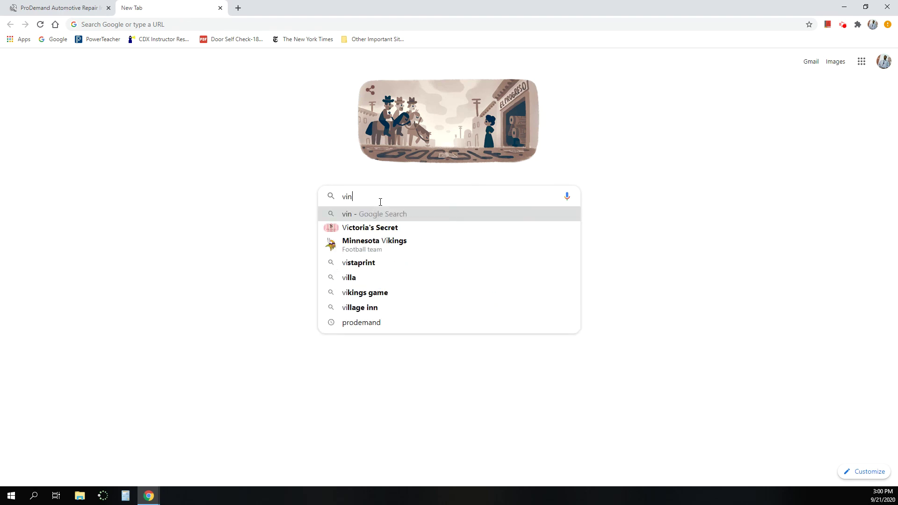
pyautogui.press('Return')
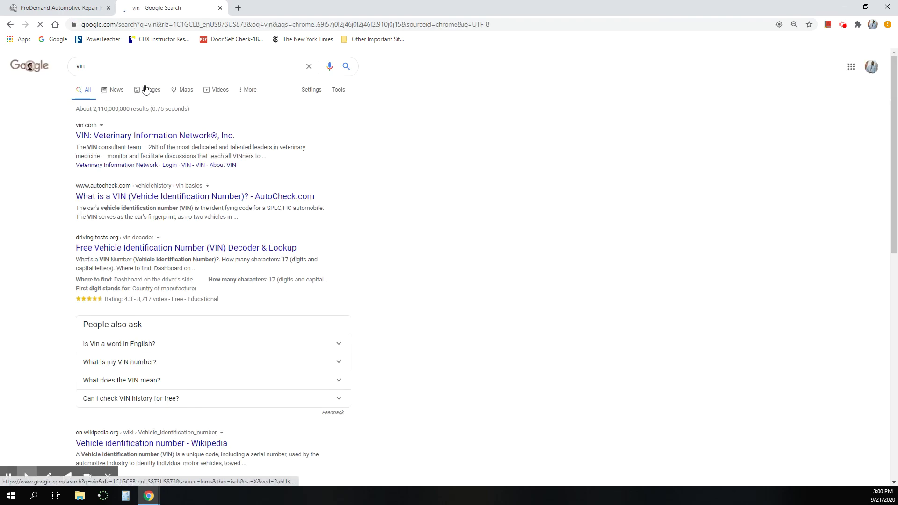
pyautogui.click(150, 90)
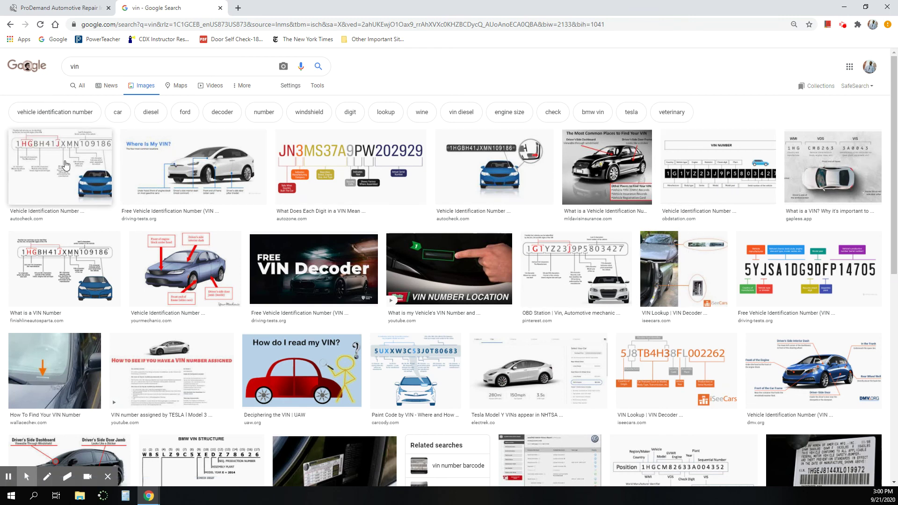
pyautogui.click(65, 269)
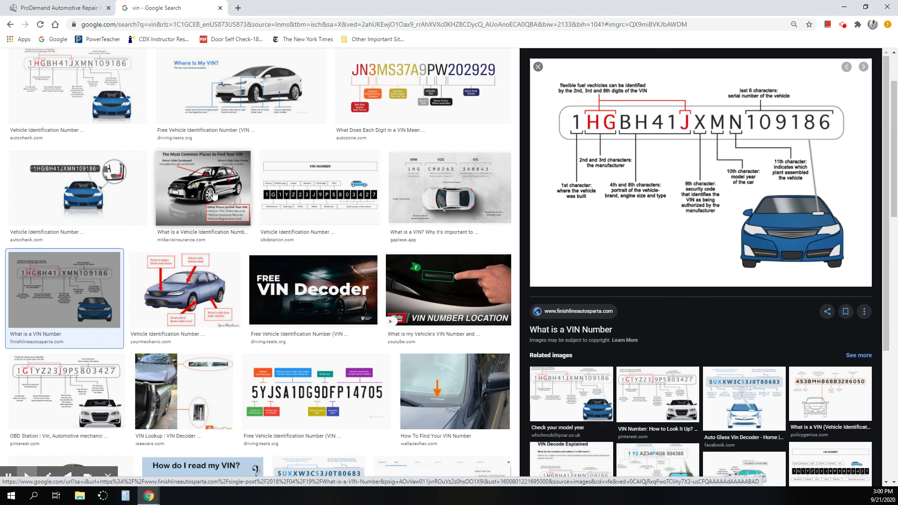
pyautogui.click(202, 302)
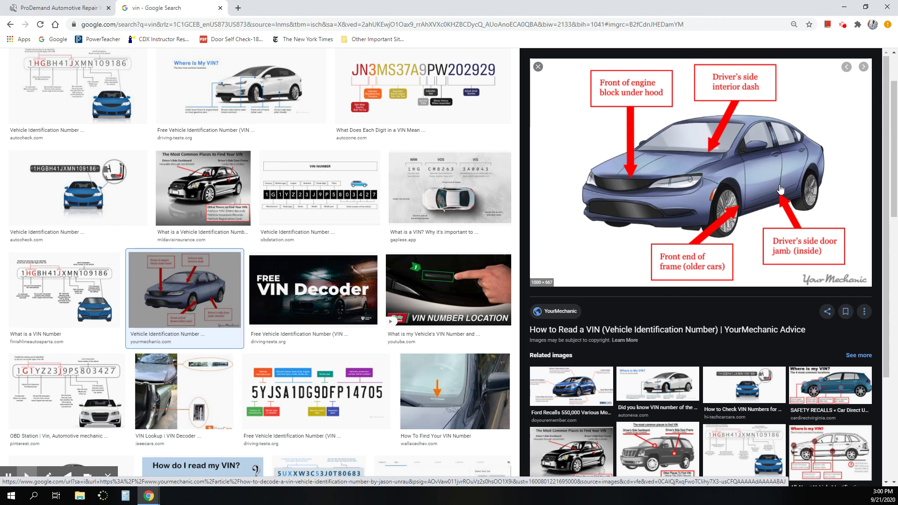
pyautogui.click(220, 8)
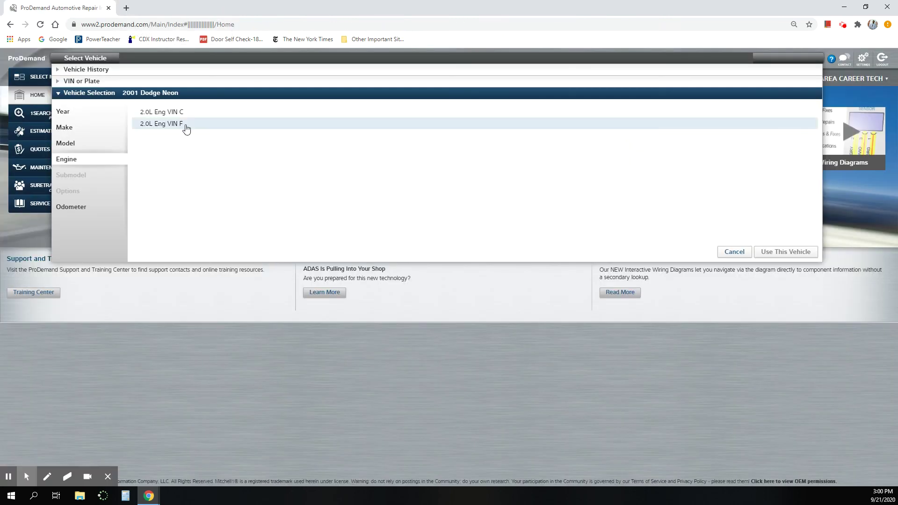
# Step: Choose the 2.0L engine, SE submodel and automatic transmission, then use this vehicle
pyautogui.click(159, 114)
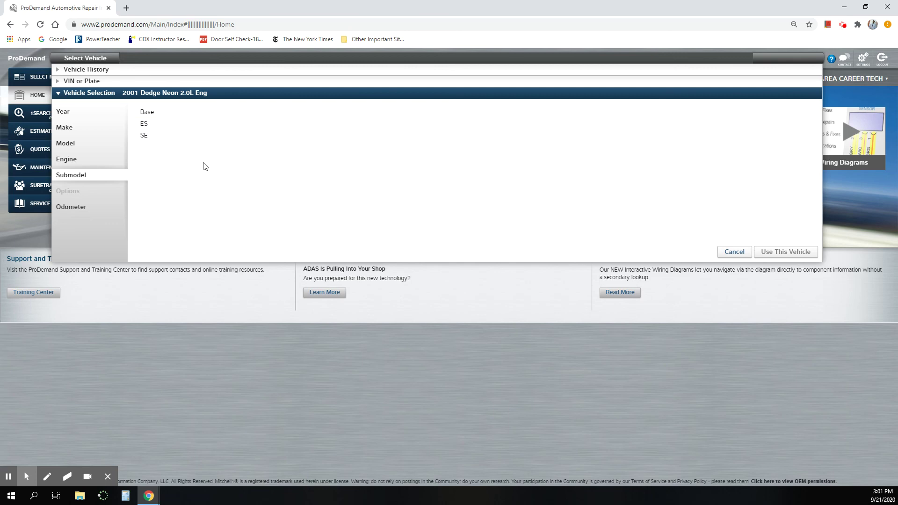
pyautogui.click(202, 135)
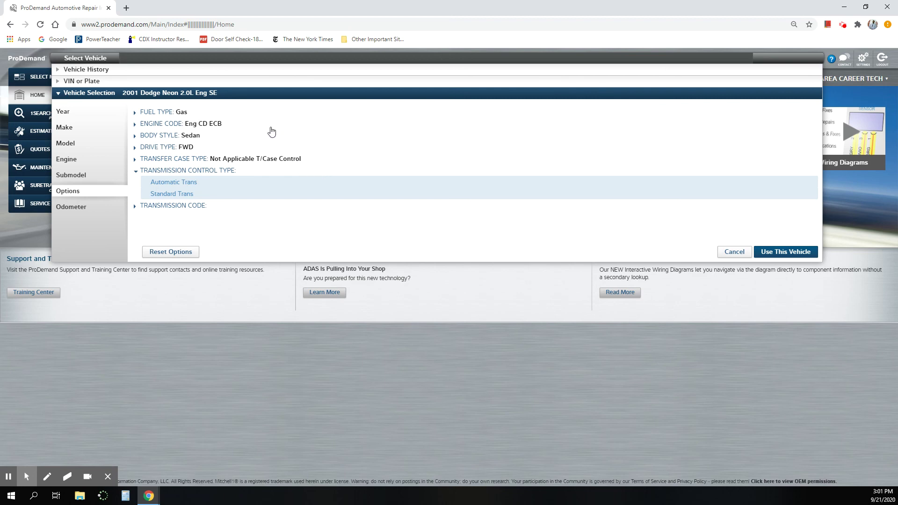
pyautogui.click(189, 183)
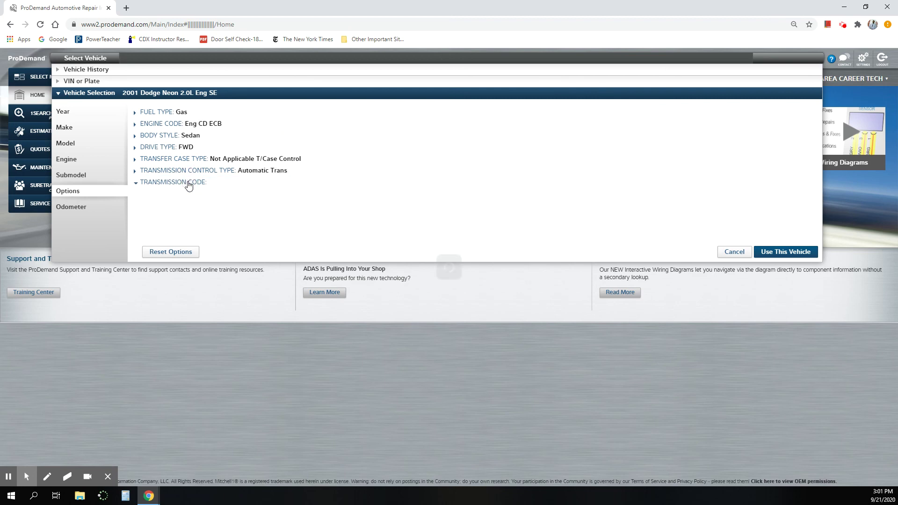
pyautogui.click(791, 253)
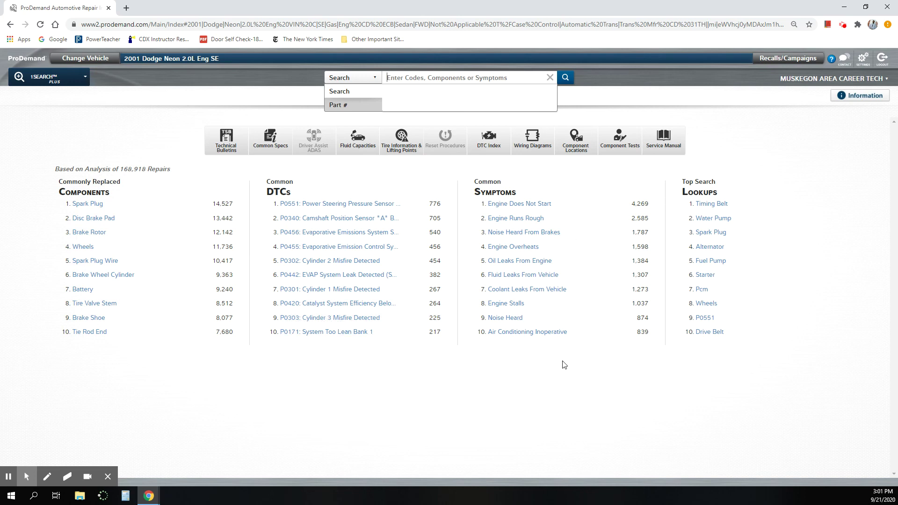
pyautogui.click(359, 147)
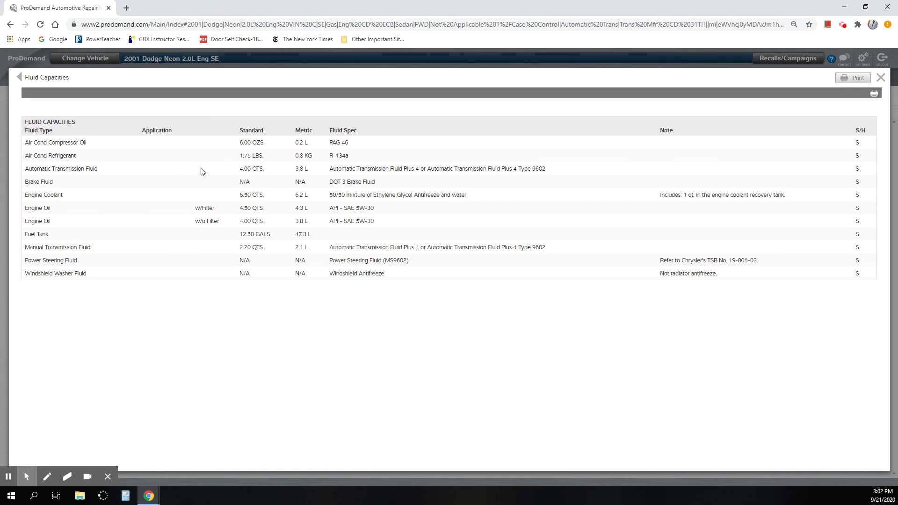
pyautogui.click(20, 76)
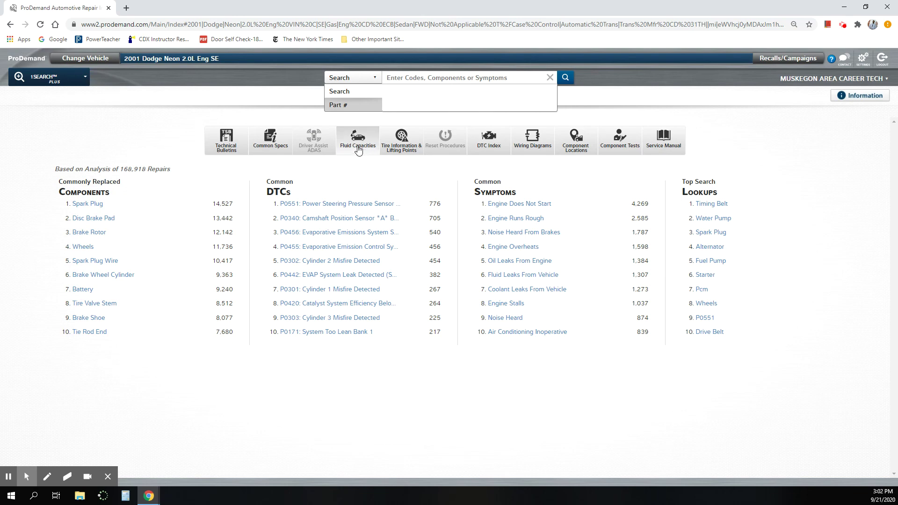
pyautogui.click(226, 141)
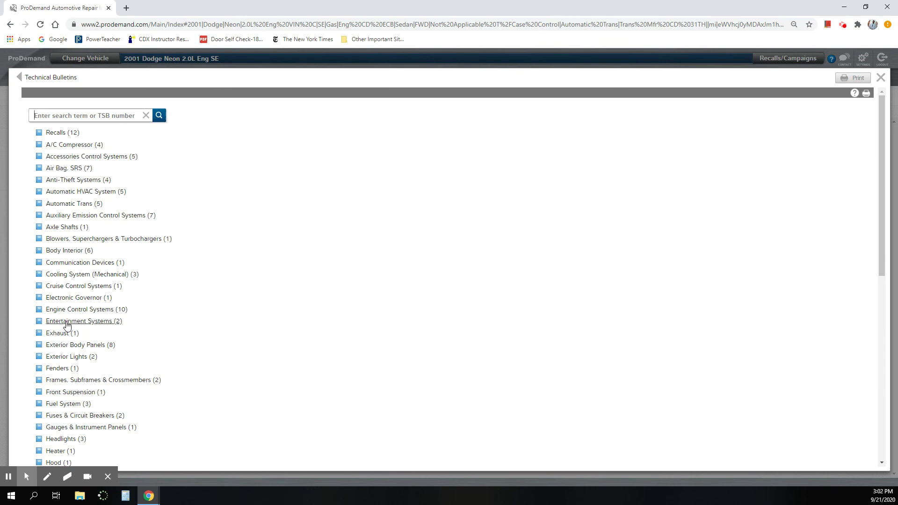
pyautogui.click(55, 135)
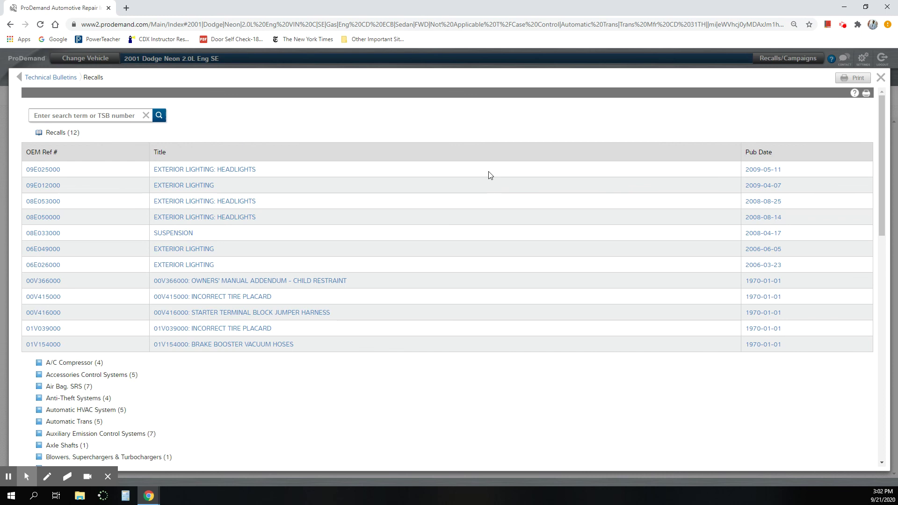
pyautogui.click(55, 133)
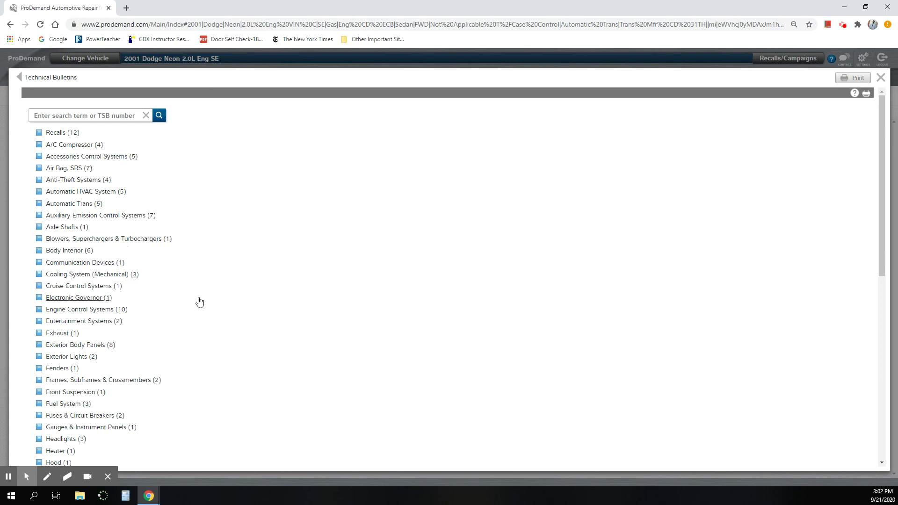
pyautogui.click(99, 288)
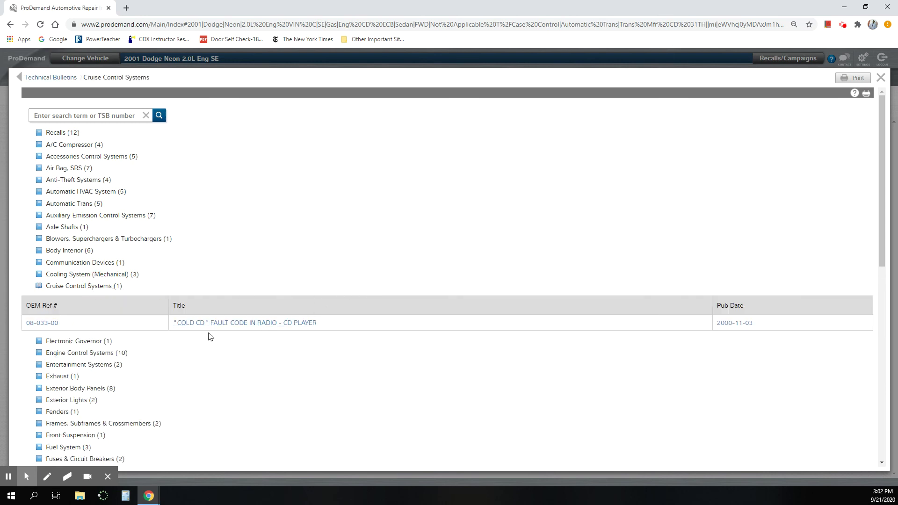
pyautogui.click(238, 326)
pyautogui.scroll(-2, 193, 254)
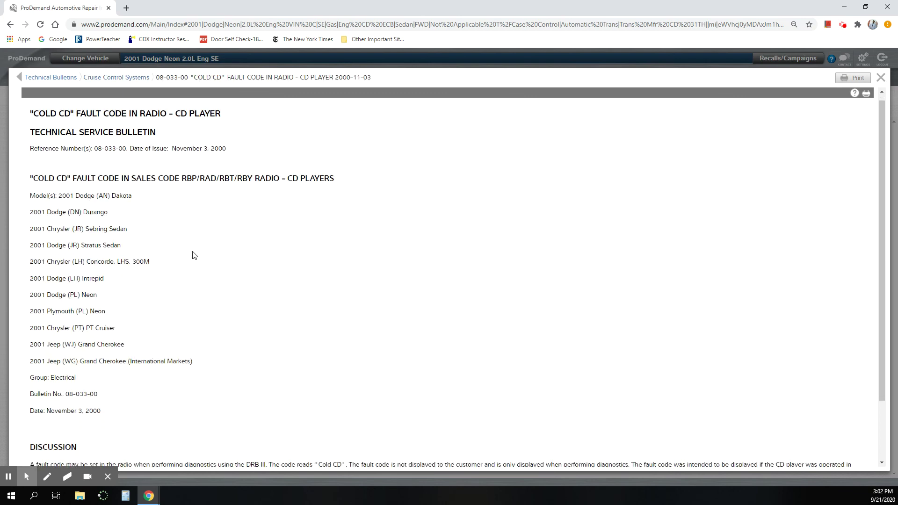
pyautogui.scroll(2, 260, 332)
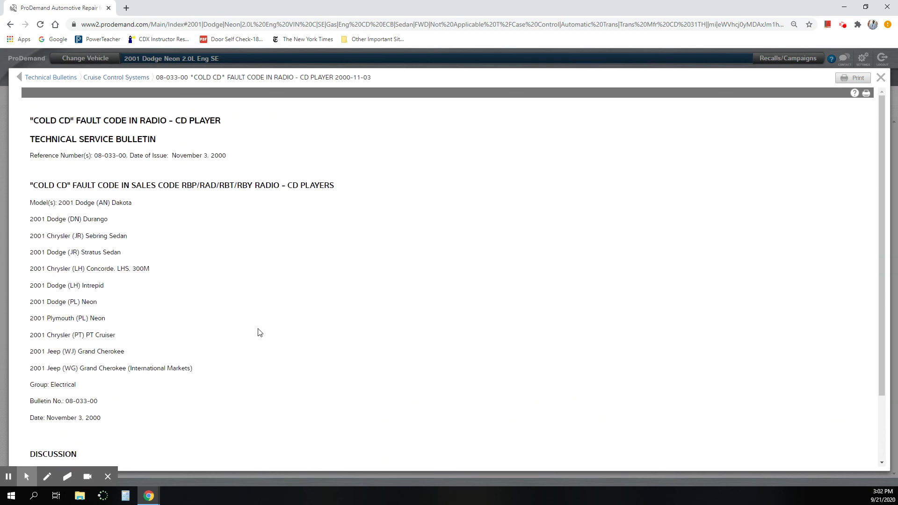
pyautogui.click(19, 78)
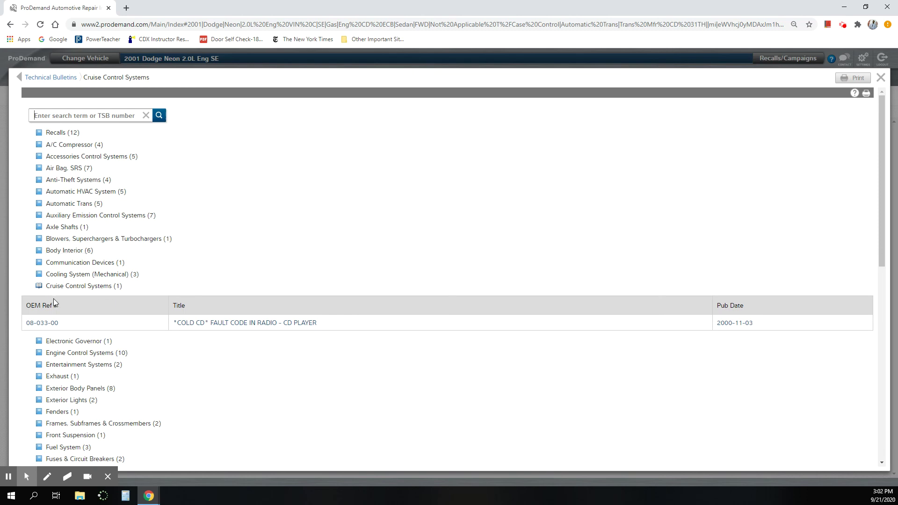
pyautogui.click(64, 286)
pyautogui.scroll(-5, 276, 302)
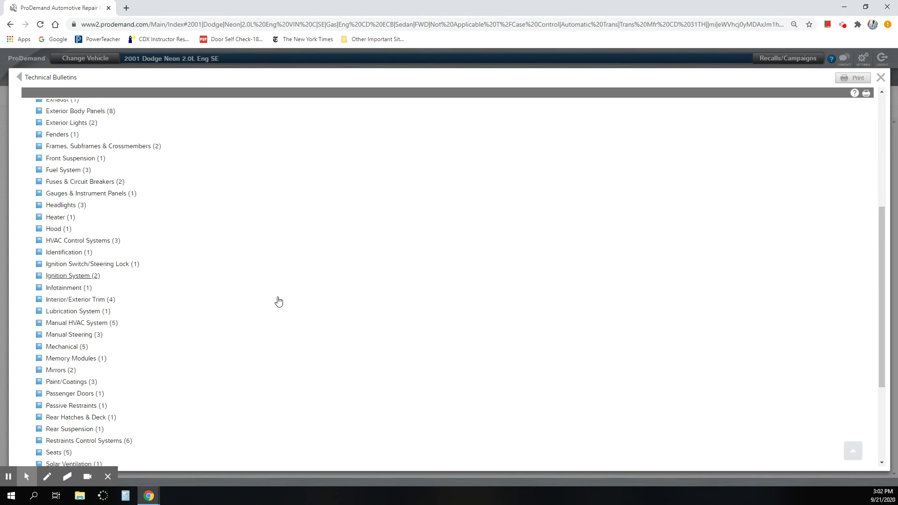
pyautogui.scroll(-3, 276, 302)
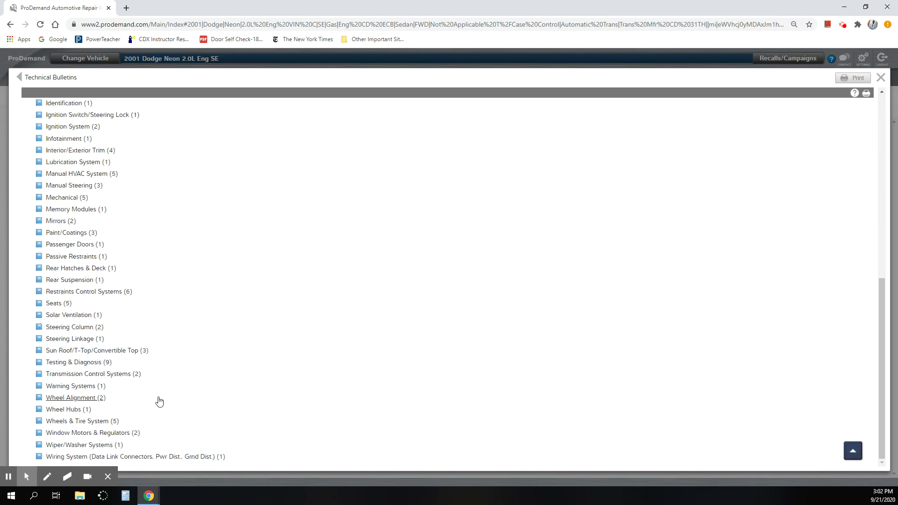
pyautogui.scroll(8, 114, 333)
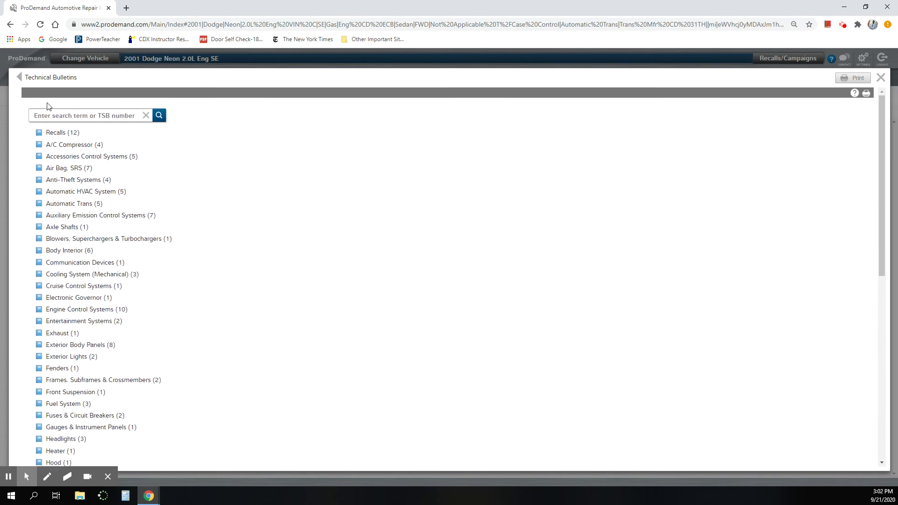
# Step: Go from the bulletins to the Service Manual's System Wiring Diagrams index
pyautogui.click(22, 78)
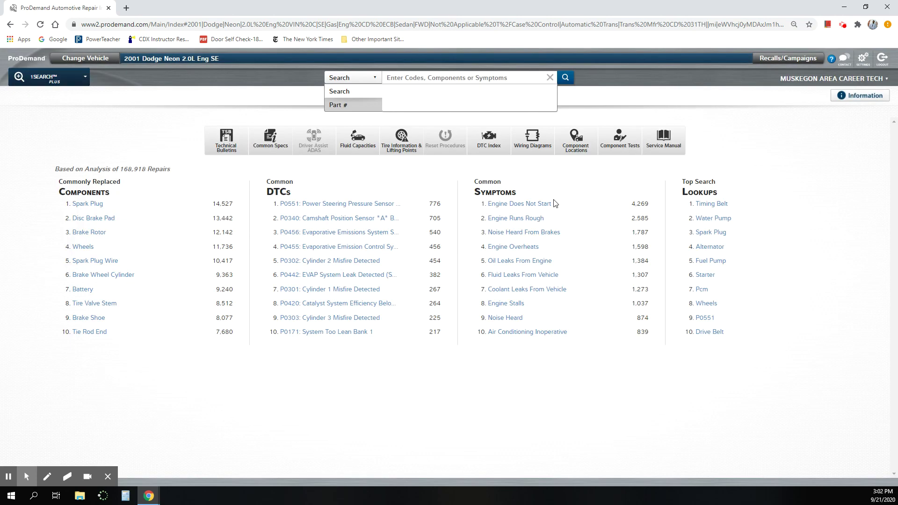
pyautogui.click(663, 149)
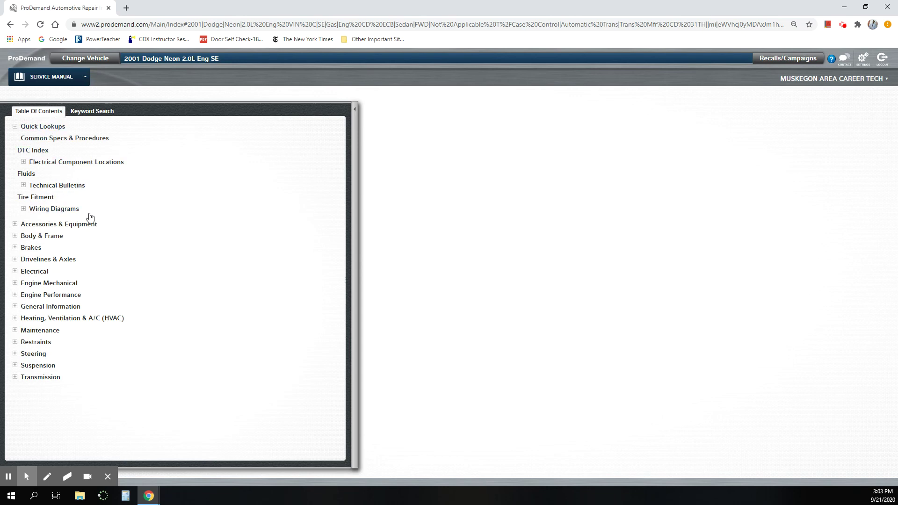
pyautogui.click(51, 209)
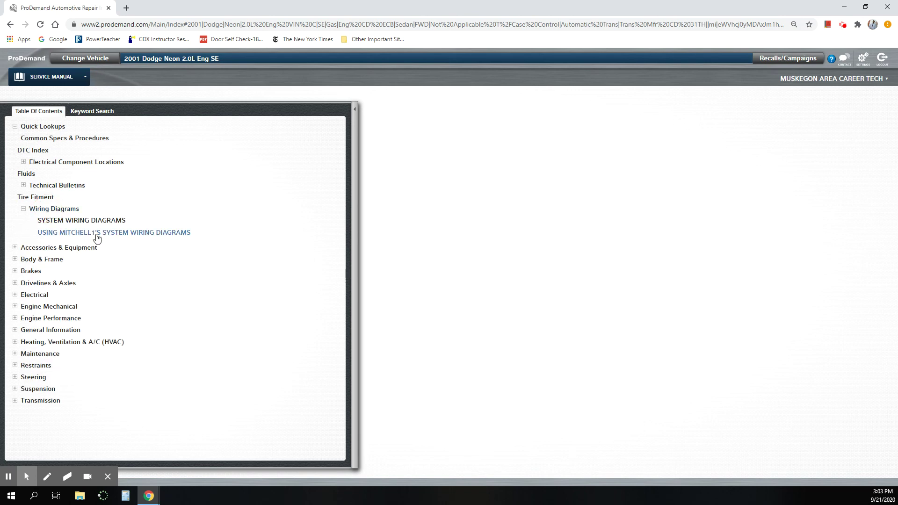
pyautogui.click(97, 220)
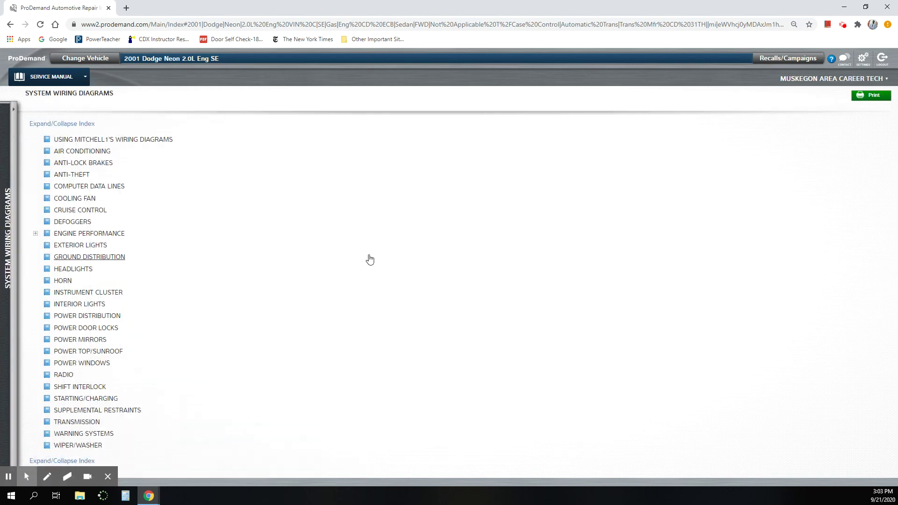
pyautogui.click(92, 213)
pyautogui.click(93, 215)
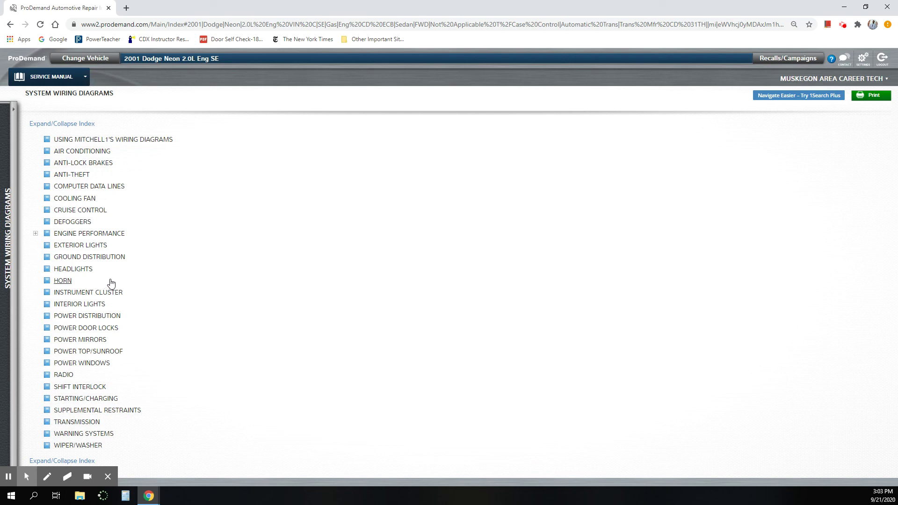
# Step: Open the HEADLIGHTS diagram and scroll through its fuses, switches and headlamps
pyautogui.click(70, 271)
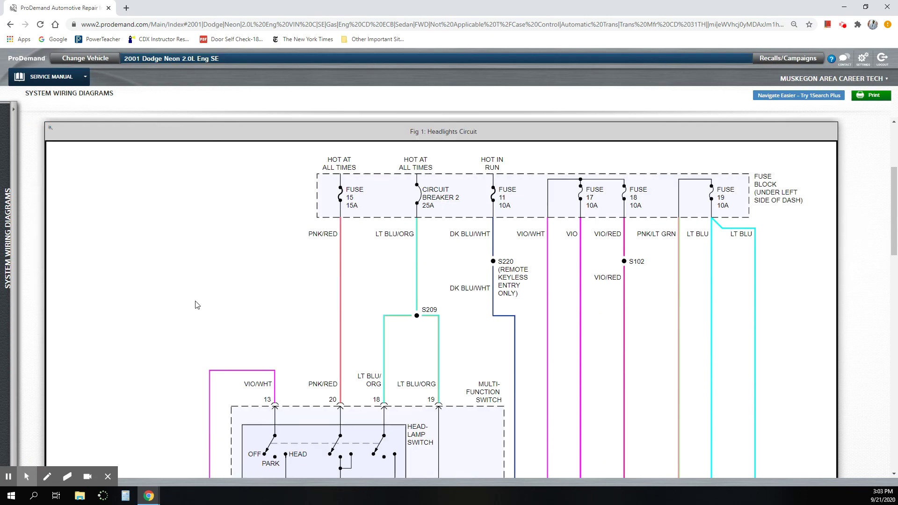
pyautogui.scroll(-10, 194, 308)
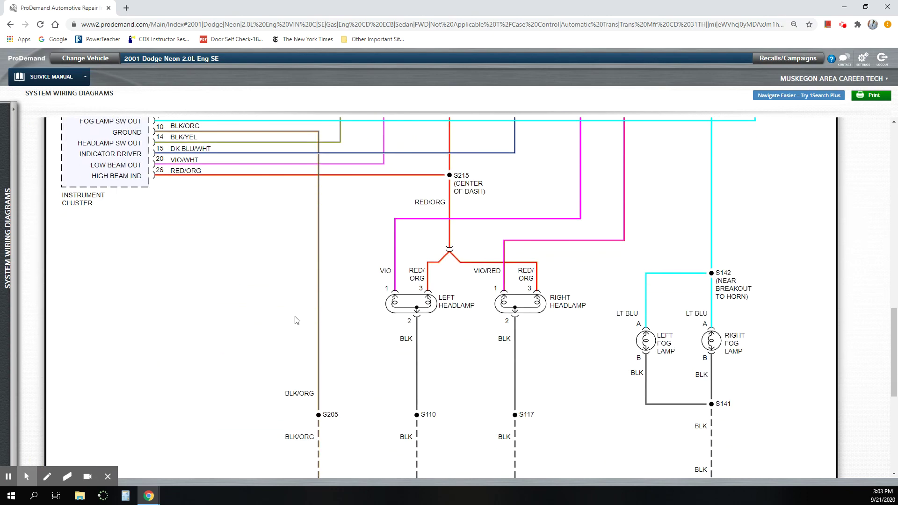
pyautogui.scroll(10, 274, 323)
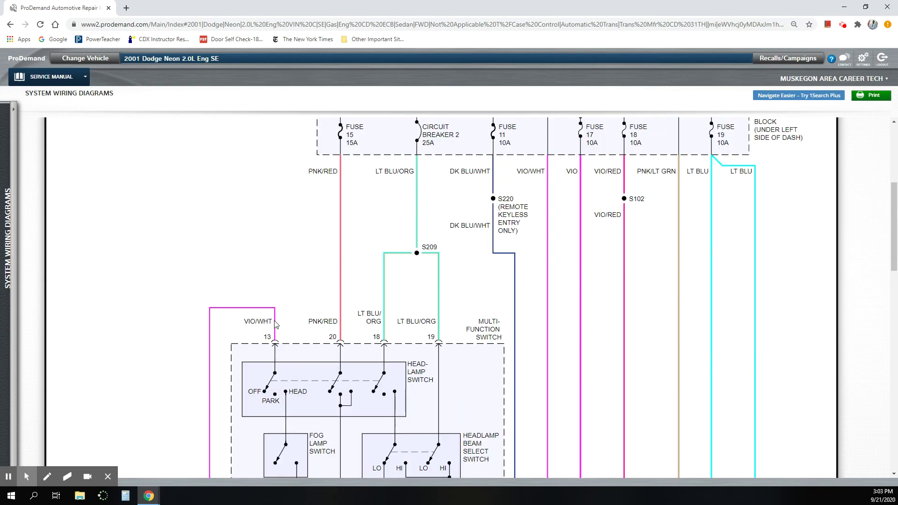
pyautogui.scroll(-15, 276, 324)
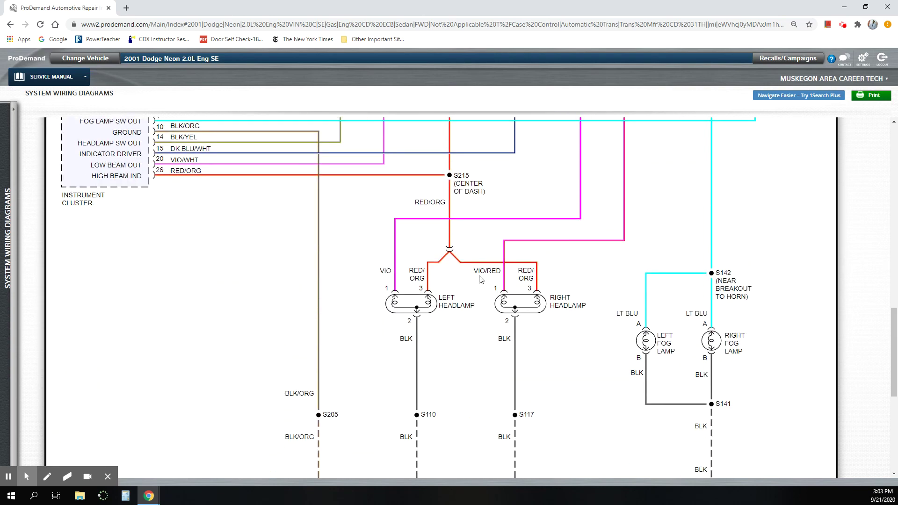
pyautogui.scroll(-2, 581, 356)
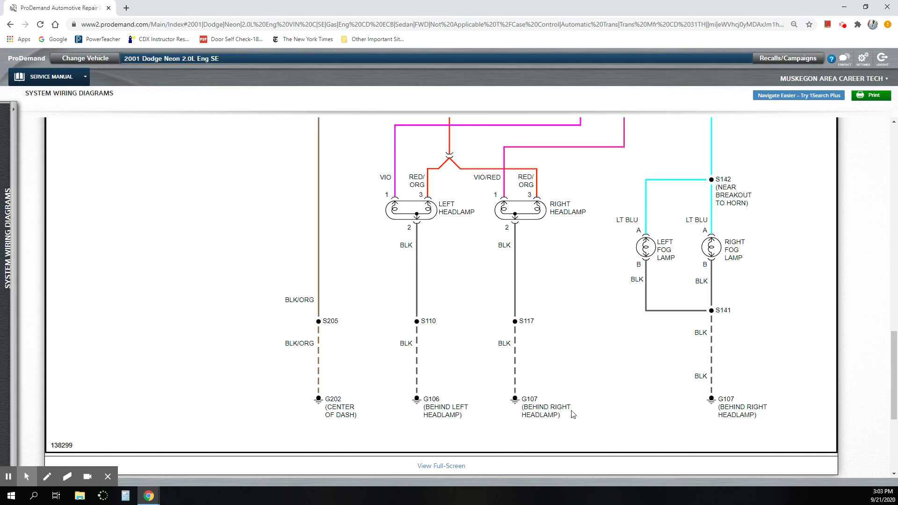
pyautogui.scroll(2, 570, 415)
pyautogui.scroll(5, 568, 336)
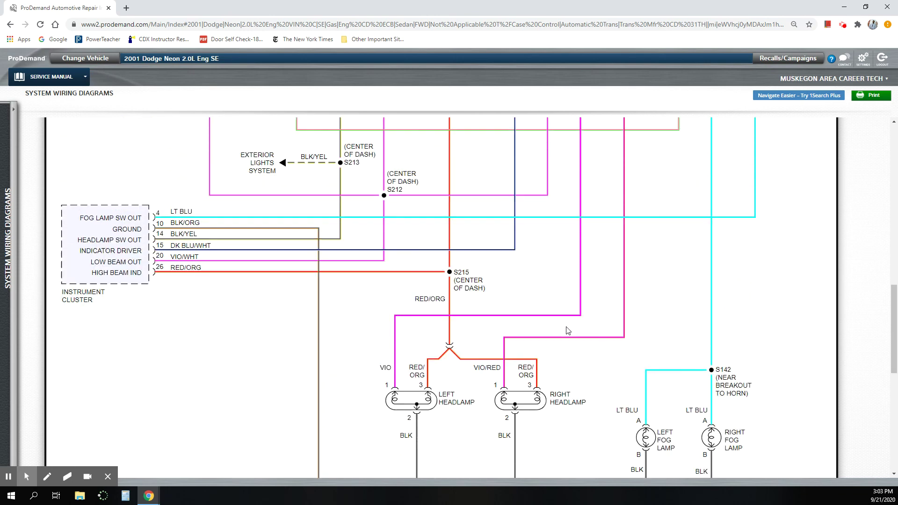
pyautogui.scroll(-4, 599, 372)
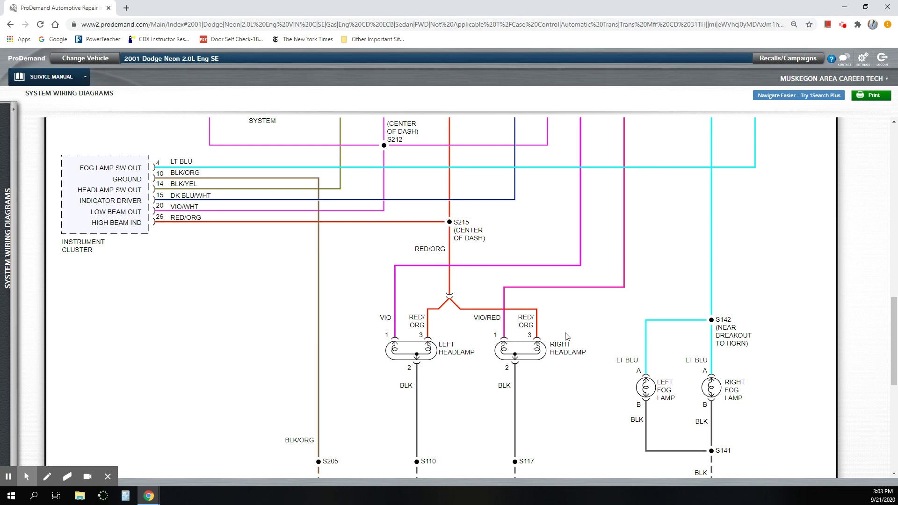
pyautogui.scroll(1, 569, 352)
pyautogui.scroll(10, 568, 352)
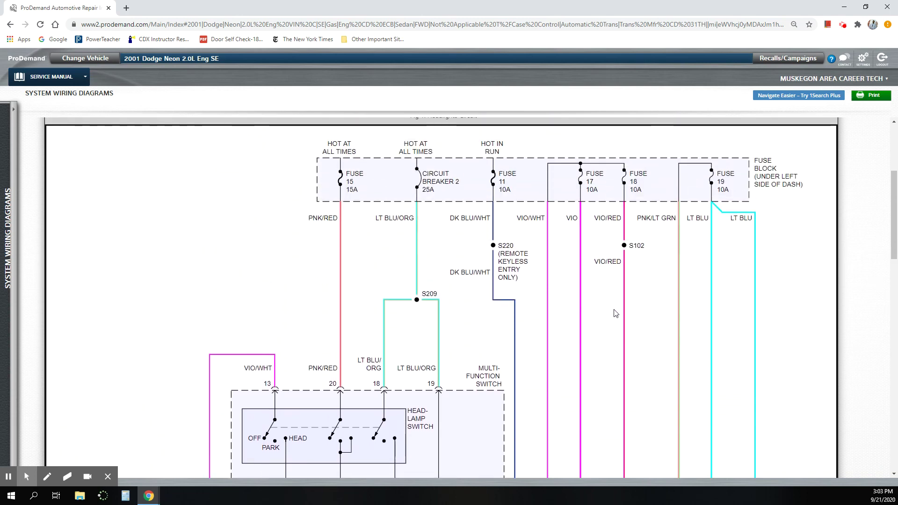
# Step: Scroll the Headlights Circuit down to the headlamps and fog lamps and back up
pyautogui.scroll(-7, 544, 364)
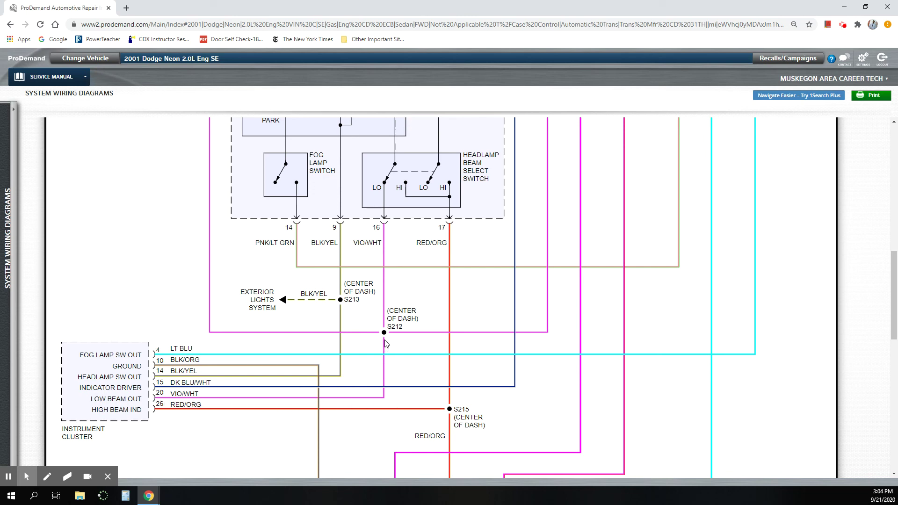
pyautogui.scroll(2, 421, 336)
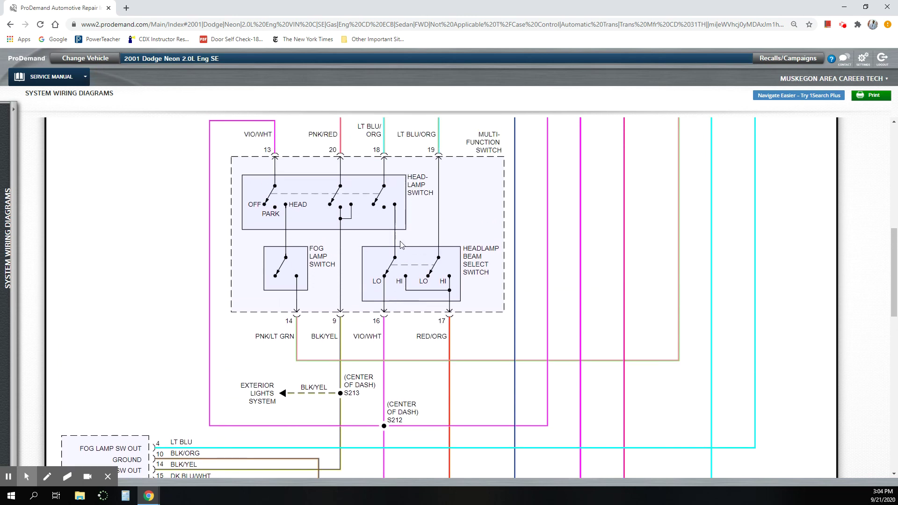
pyautogui.scroll(6, 557, 231)
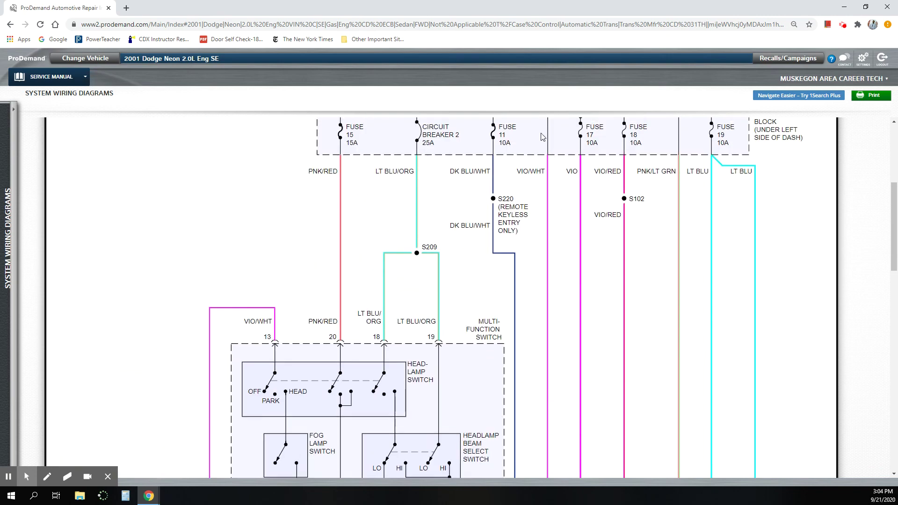
pyautogui.scroll(-11, 599, 351)
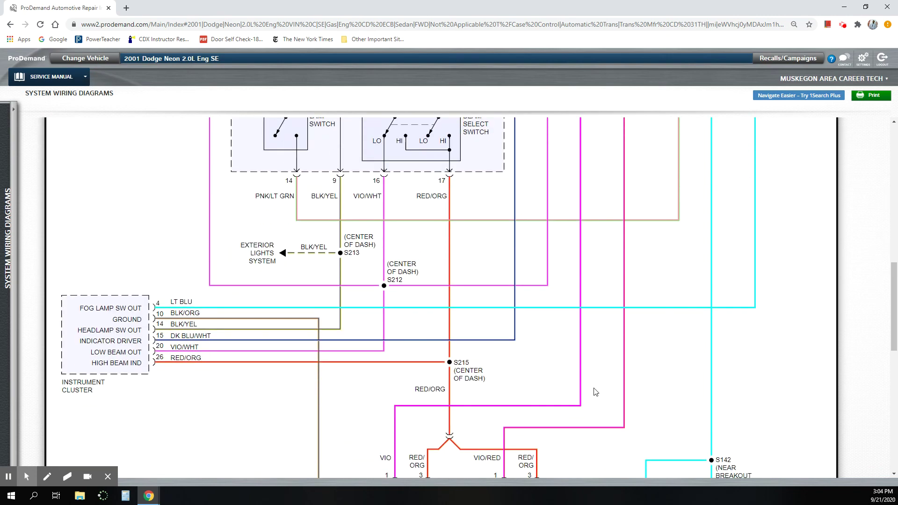
pyautogui.scroll(-2, 492, 403)
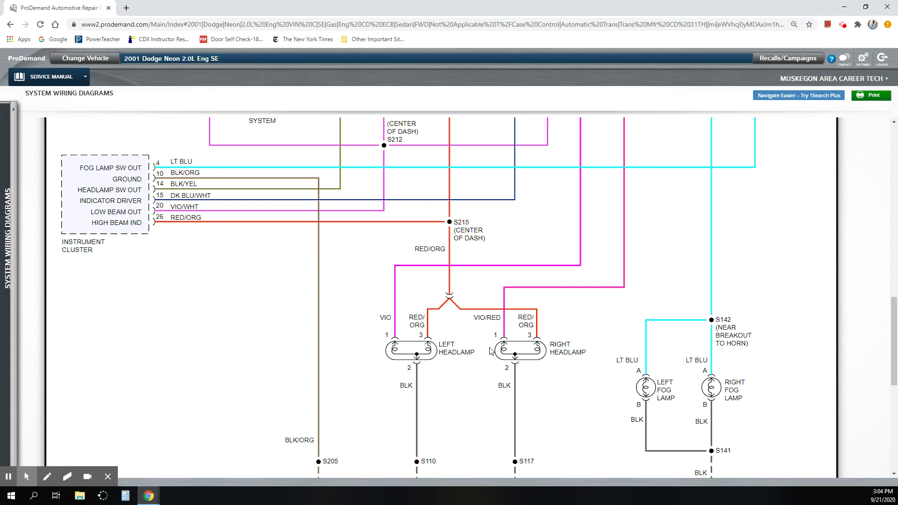
pyautogui.scroll(2, 468, 318)
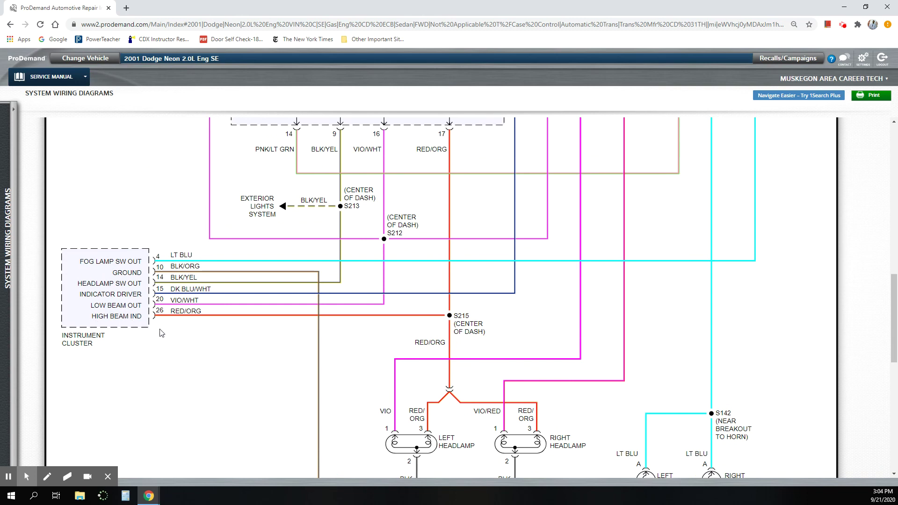
pyautogui.scroll(2, 508, 358)
pyautogui.scroll(9, 508, 358)
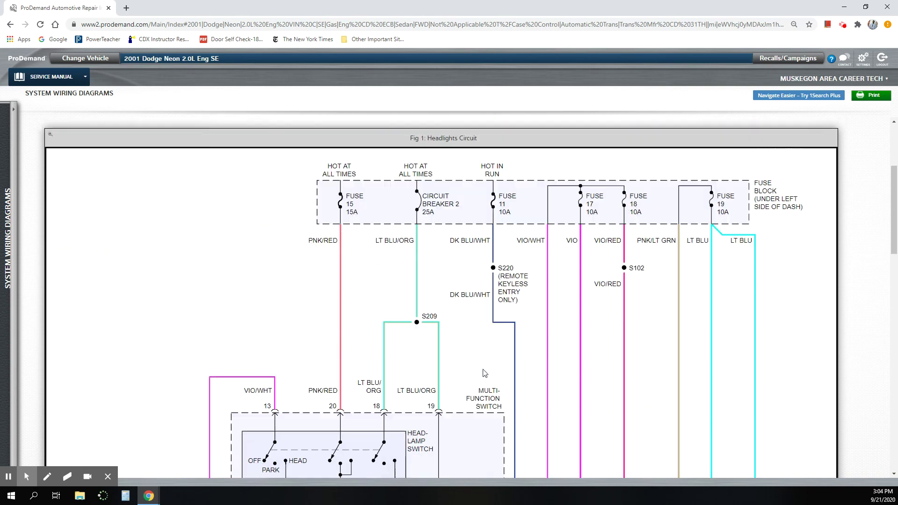
# Step: Open Brakes > Mechanical - Hydraulic > Disc Brakes & Drum Brakes and expand its topic groups
pyautogui.click(61, 175)
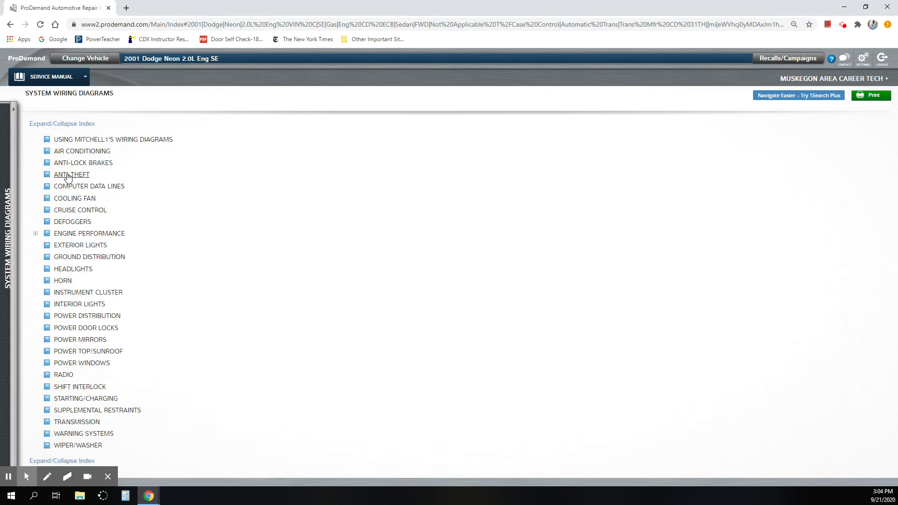
pyautogui.click(12, 214)
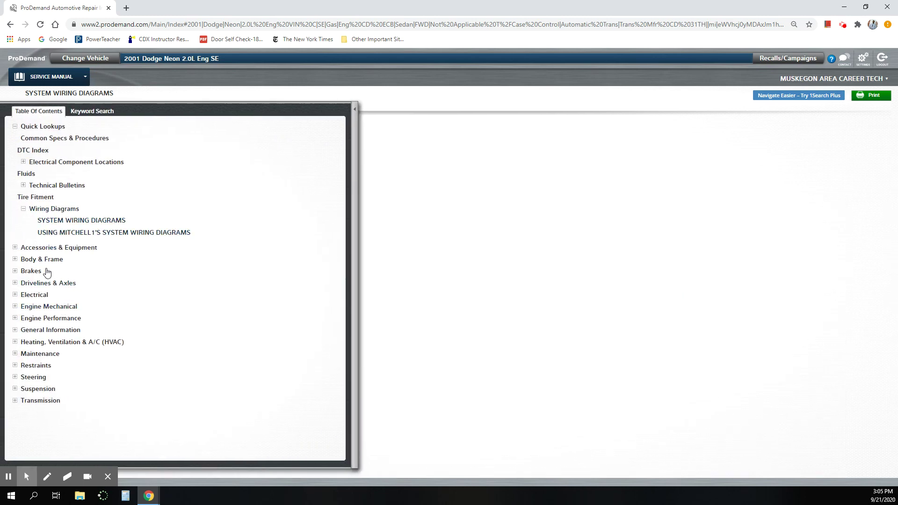
pyautogui.click(32, 271)
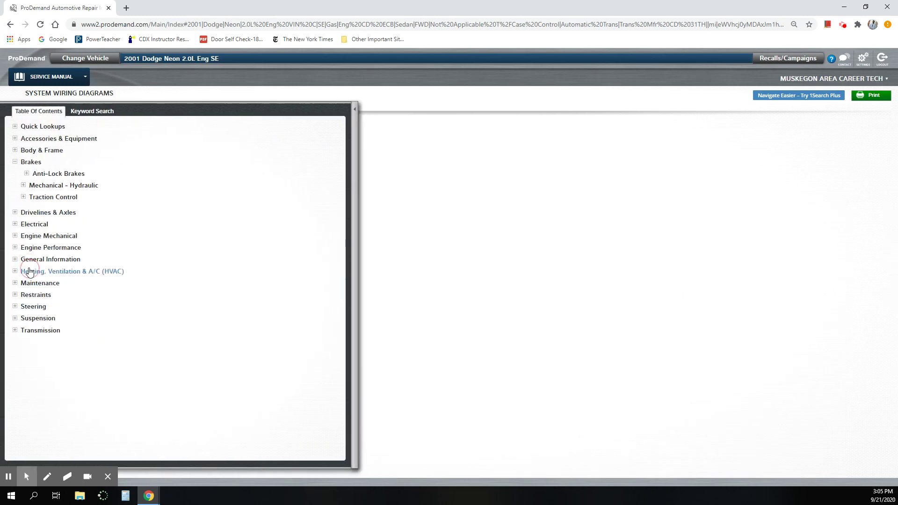
pyautogui.click(57, 186)
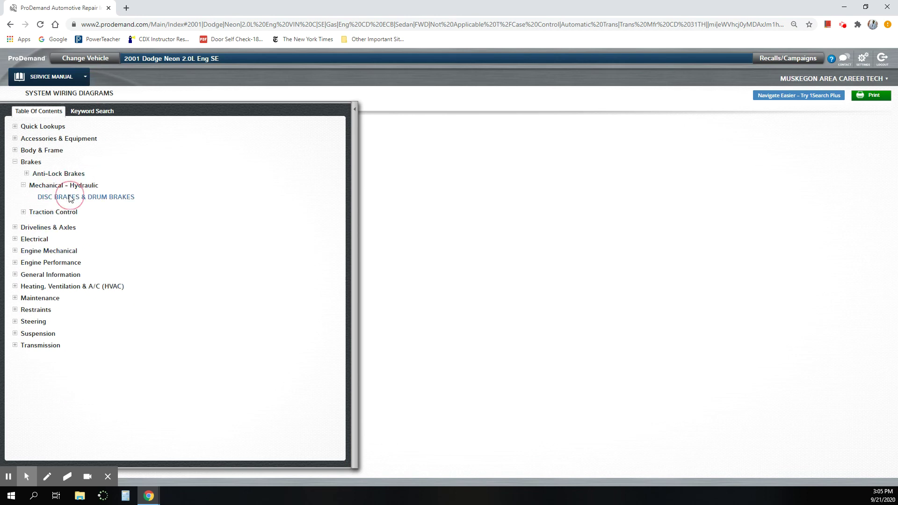
pyautogui.click(72, 197)
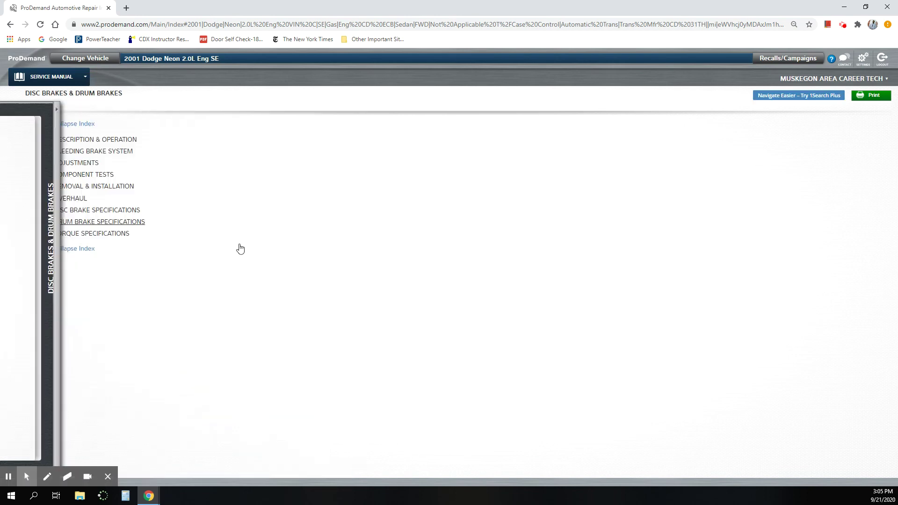
pyautogui.click(74, 163)
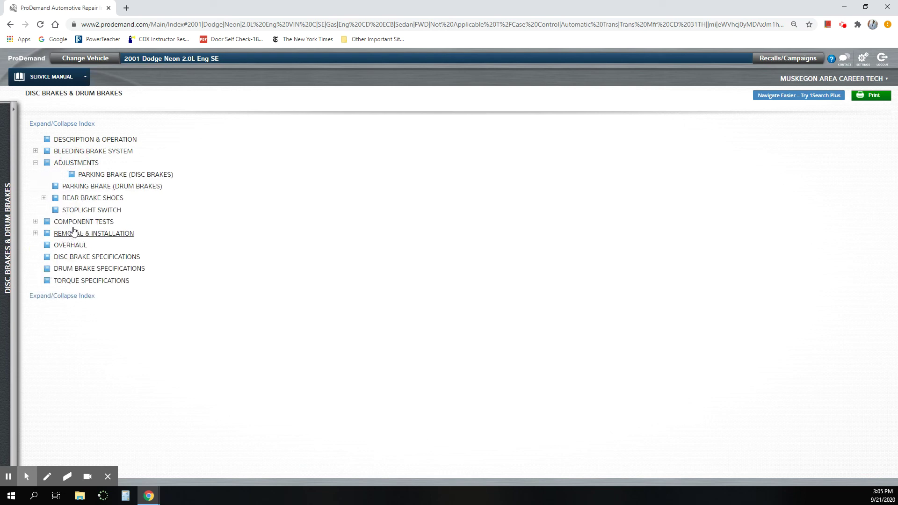
pyautogui.click(79, 224)
pyautogui.click(77, 257)
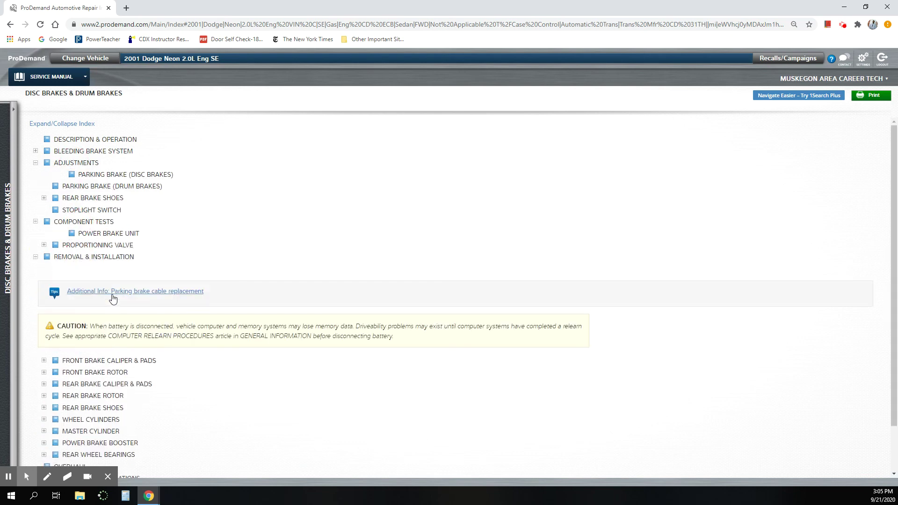
# Step: Show the rear brake rotor and rear brake shoe removal and installation procedures
pyautogui.scroll(-1, 141, 329)
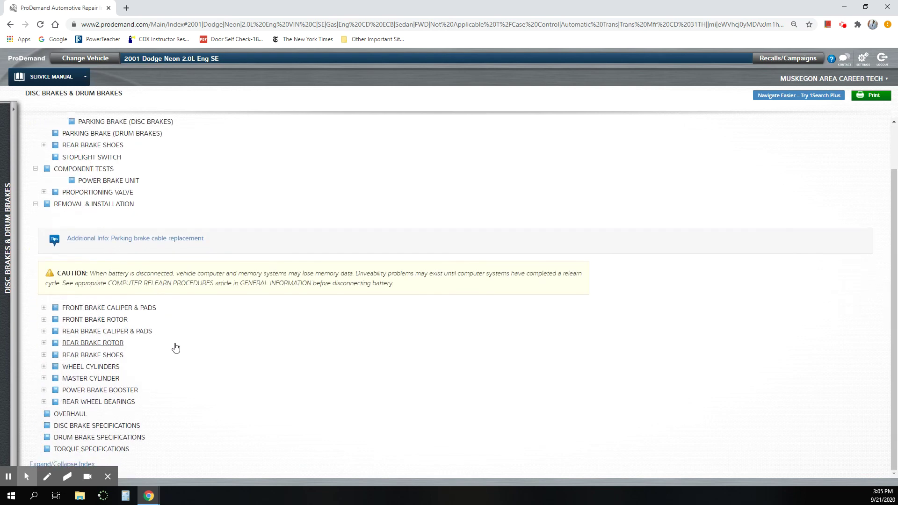
pyautogui.click(104, 343)
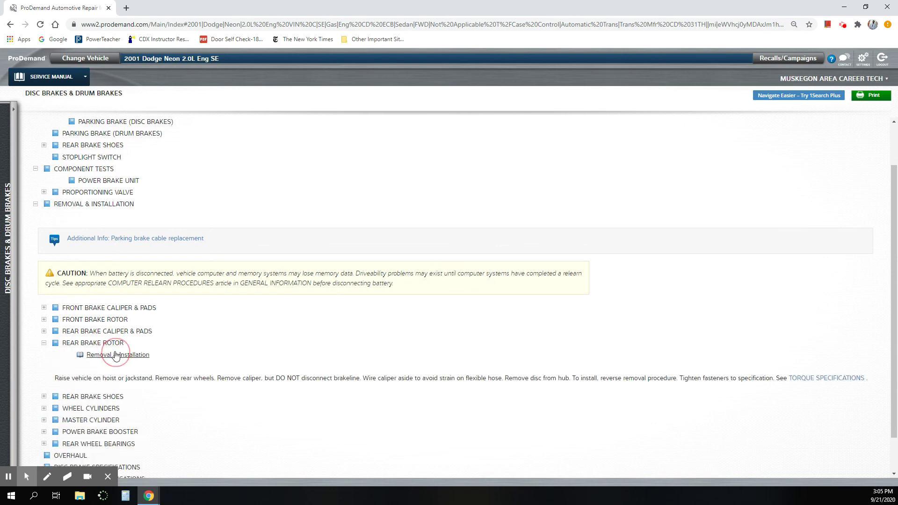
pyautogui.click(115, 356)
pyautogui.scroll(-1, 111, 384)
pyautogui.click(116, 355)
pyautogui.click(130, 368)
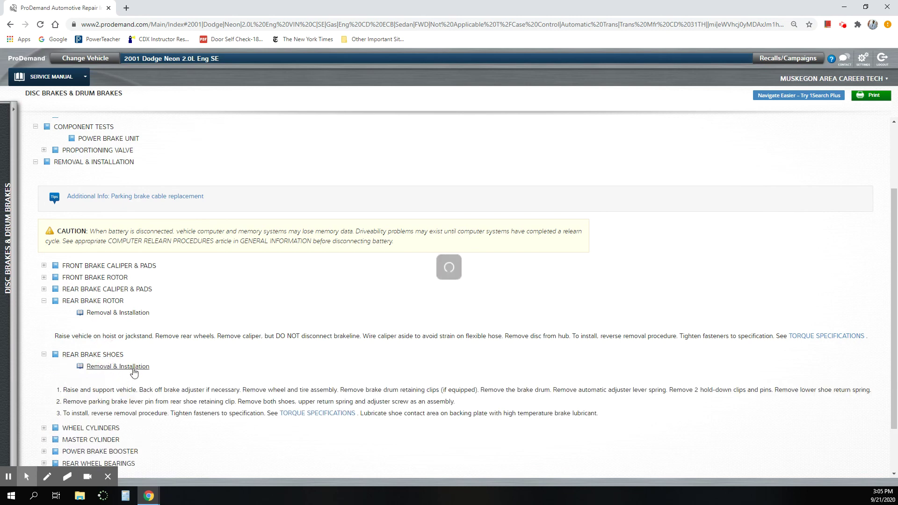
pyautogui.scroll(-1, 124, 376)
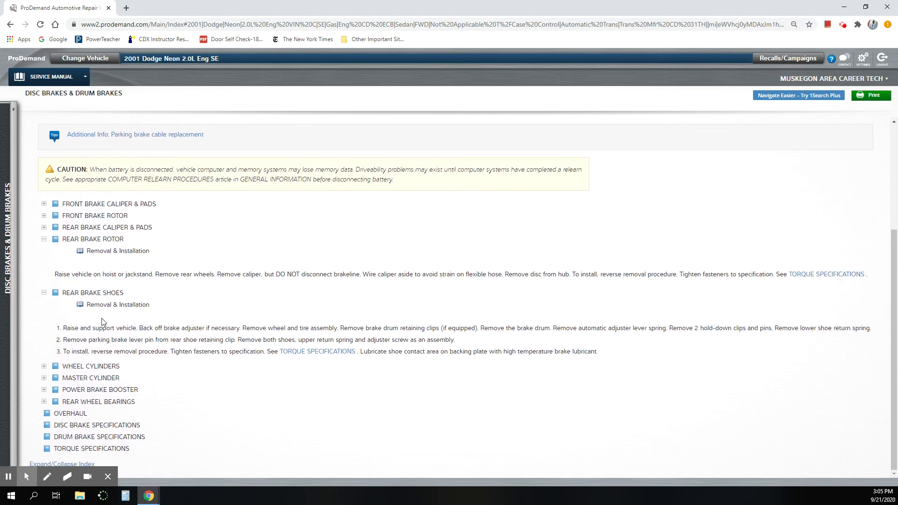
# Step: Show the wheel cylinder removal and installation procedures
pyautogui.click(97, 366)
pyautogui.scroll(-1, 101, 362)
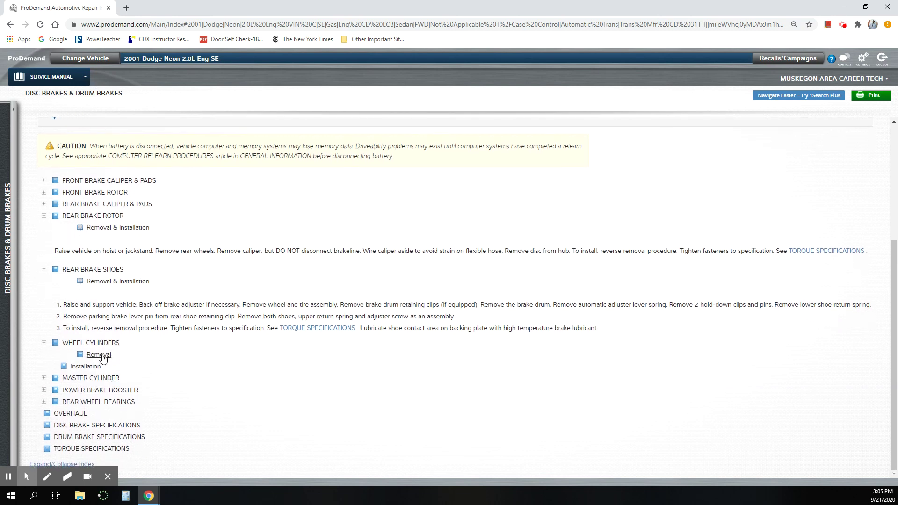
pyautogui.click(101, 356)
pyautogui.scroll(-1, 196, 381)
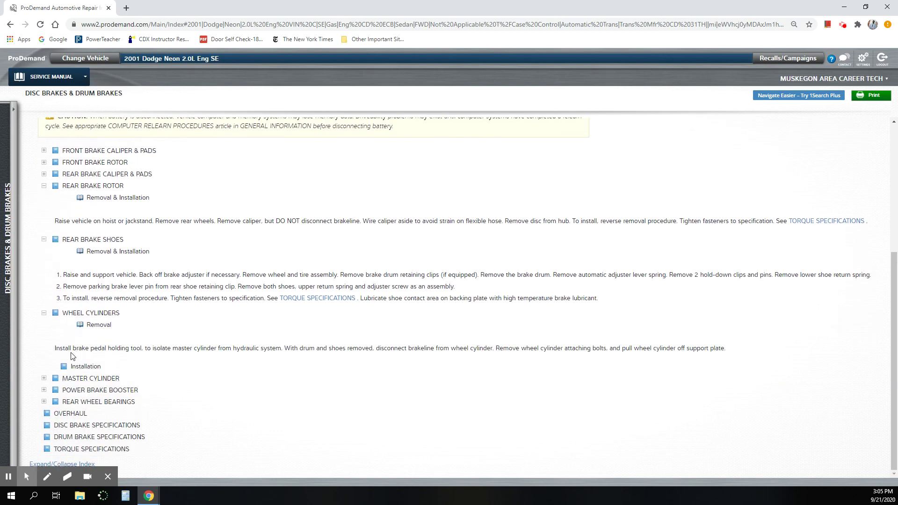
pyautogui.click(84, 366)
pyautogui.scroll(-1, 176, 403)
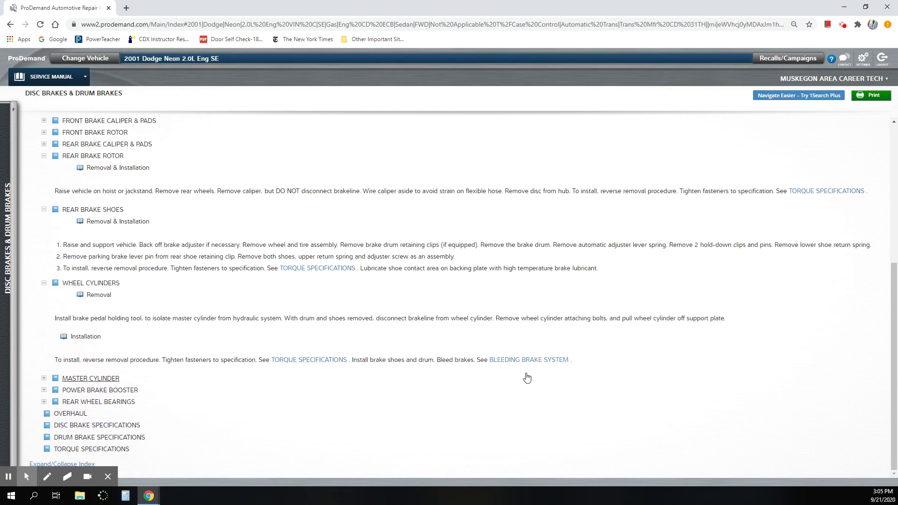
# Step: Review the LR, RF, RR, LF bleeding sequence, then return to the Table Of Contents
pyautogui.click(535, 360)
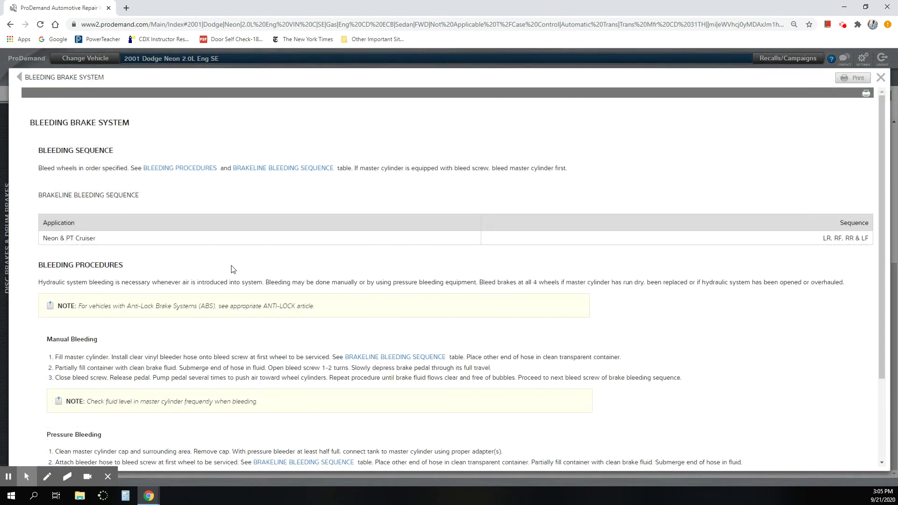
pyautogui.click(19, 77)
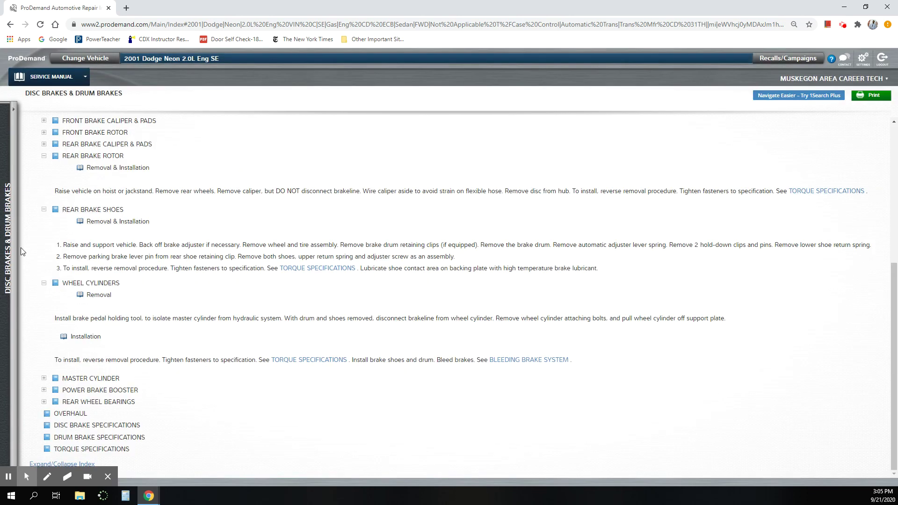
pyautogui.click(9, 267)
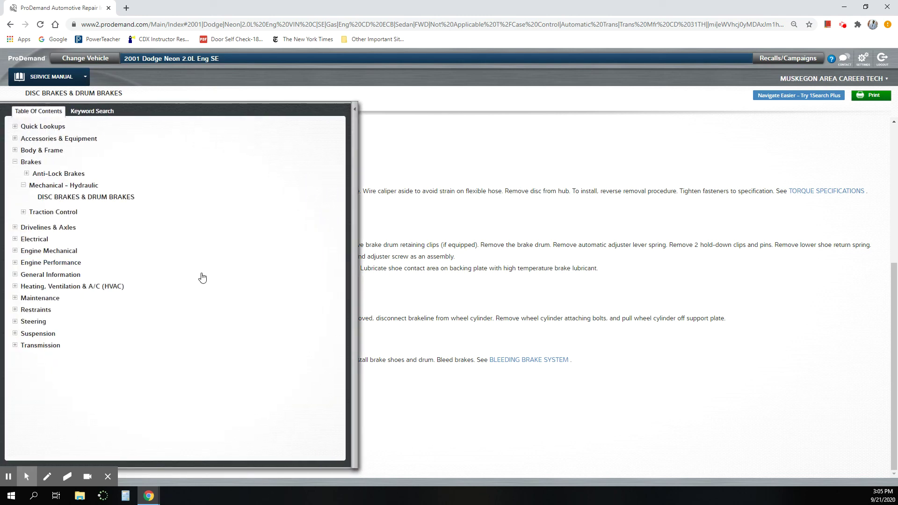